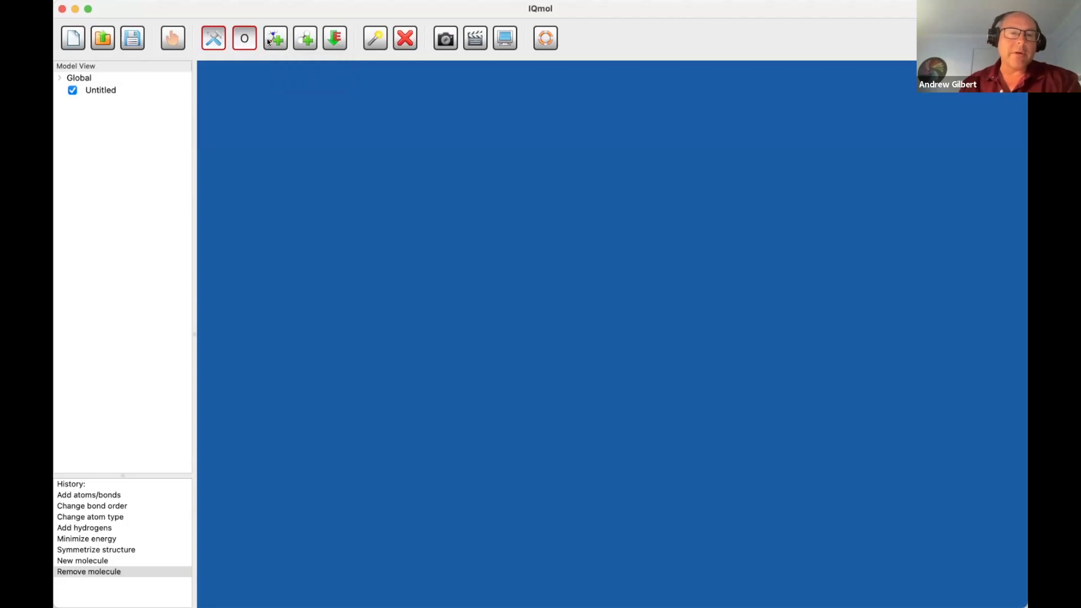
Step: Add an anisole molecule from the Aromatics group of the molecule library to the empty model
{"action": "left_click", "coordinate": [276, 38]}
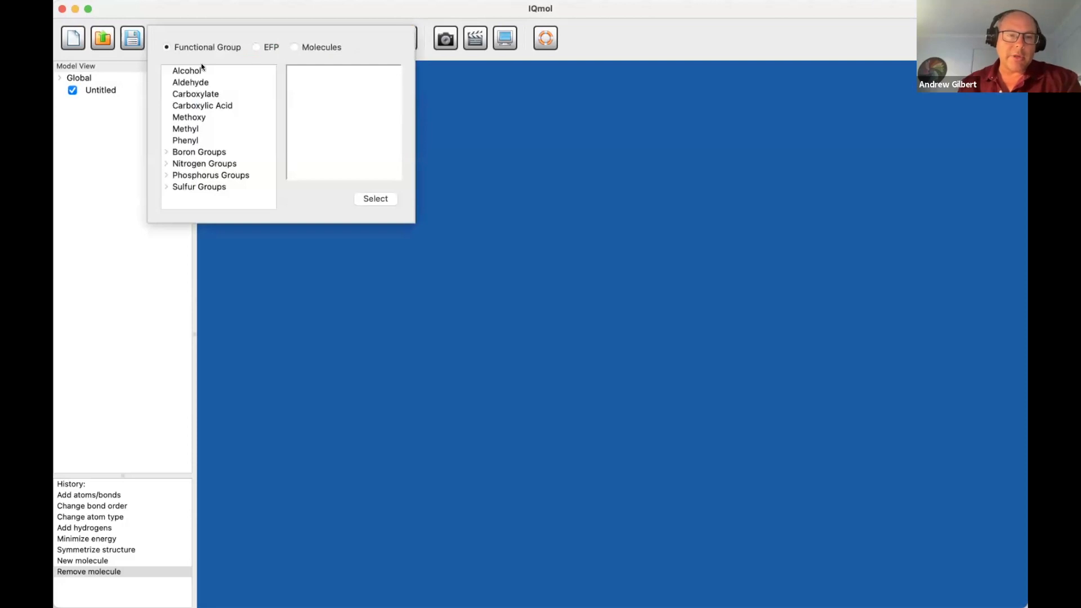
{"action": "left_click", "coordinate": [293, 48]}
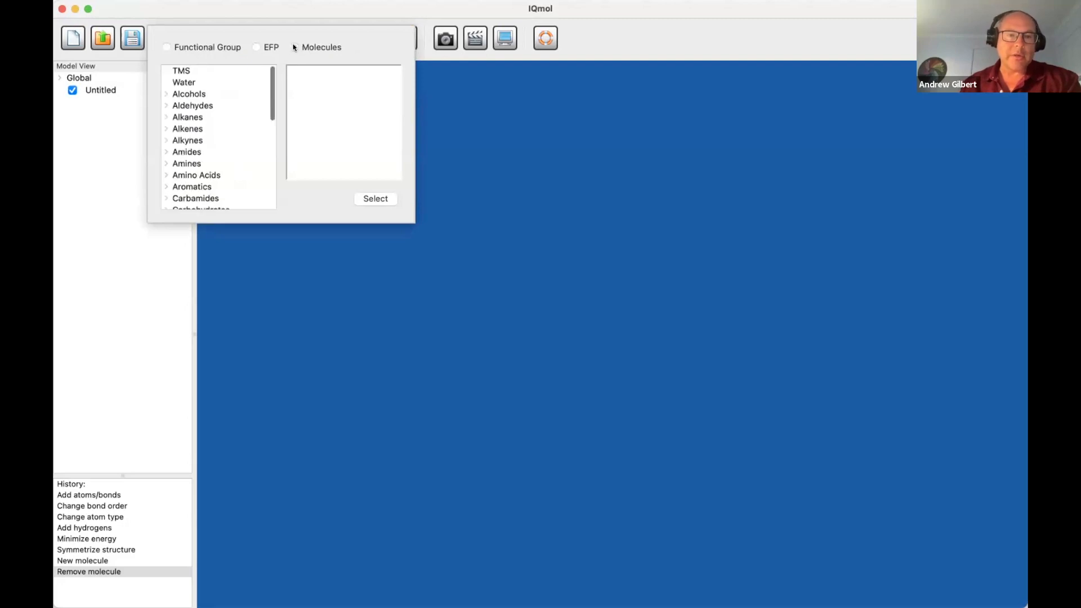
{"action": "scroll", "coordinate": [203, 163], "scroll_direction": "down", "scroll_amount": 6}
{"action": "scroll", "coordinate": [201, 165], "scroll_direction": "up", "scroll_amount": 2}
{"action": "scroll", "coordinate": [201, 164], "scroll_direction": "up", "scroll_amount": 3}
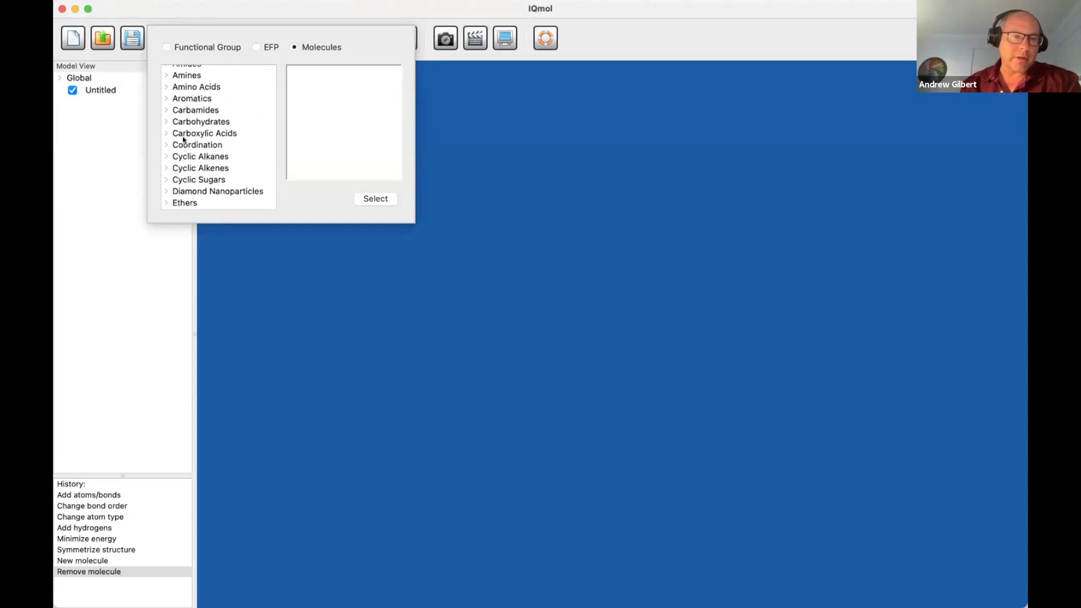
{"action": "scroll", "coordinate": [189, 140], "scroll_direction": "up", "scroll_amount": 1}
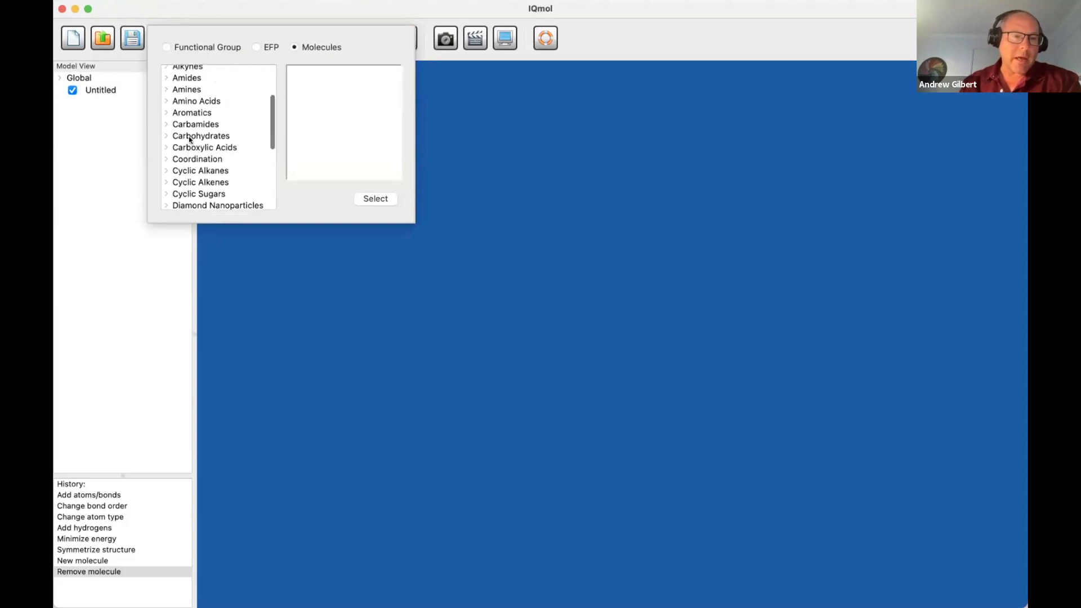
{"action": "left_click", "coordinate": [165, 113]}
{"action": "scroll", "coordinate": [169, 116], "scroll_direction": "down", "scroll_amount": 2}
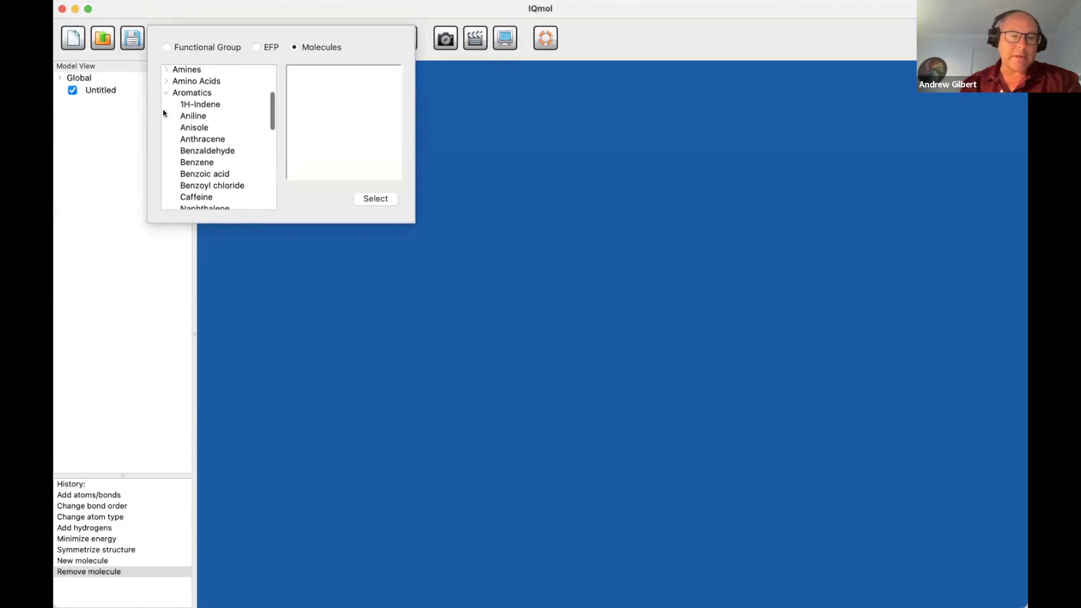
{"action": "left_click", "coordinate": [200, 125]}
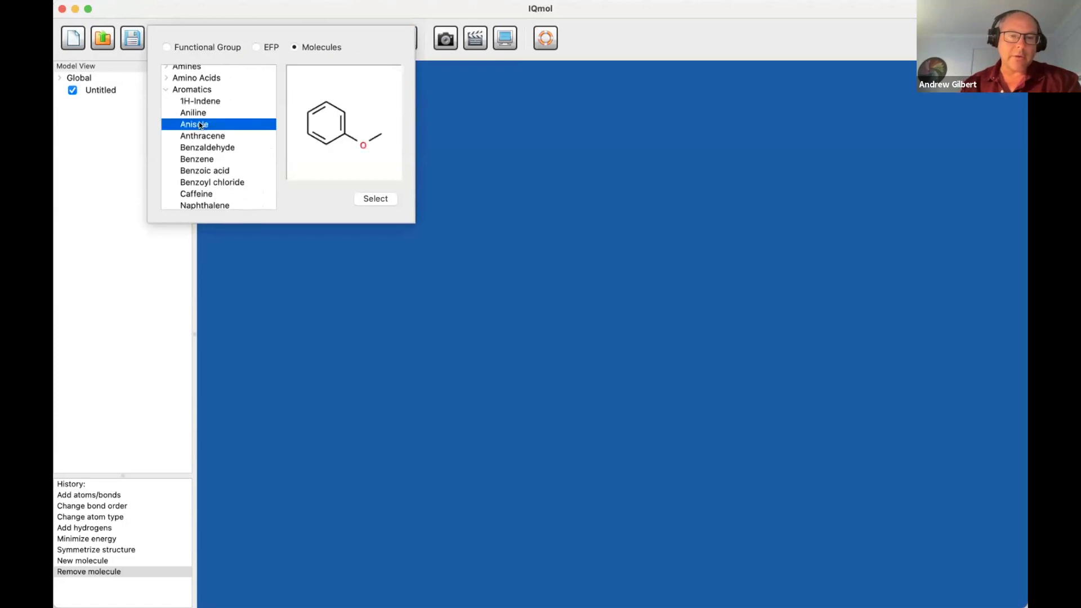
{"action": "left_click", "coordinate": [375, 199]}
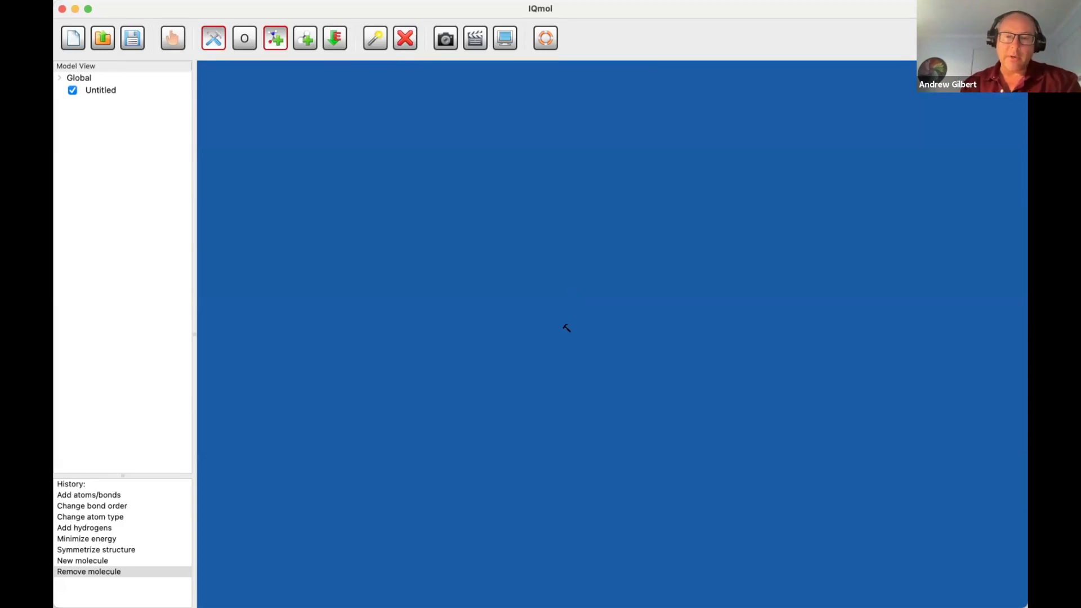
{"action": "left_click", "coordinate": [582, 330]}
{"action": "key", "text": "Escape"}
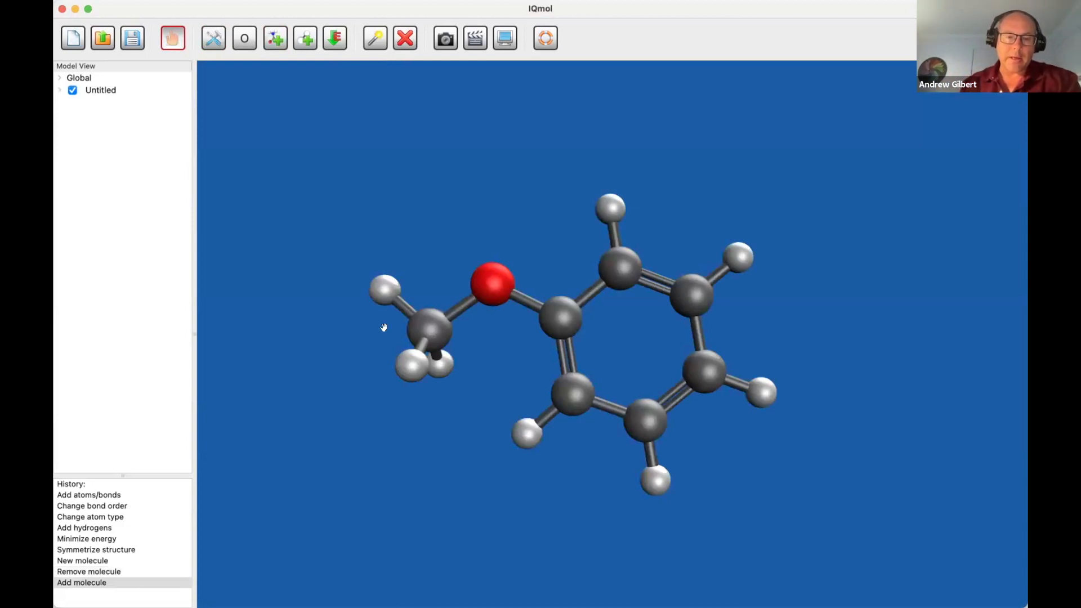
Step: Delete one hydrogen atom from the anisole's methyl group
{"action": "left_click_drag", "start_coordinate": [237, 333], "coordinate": [741, 307]}
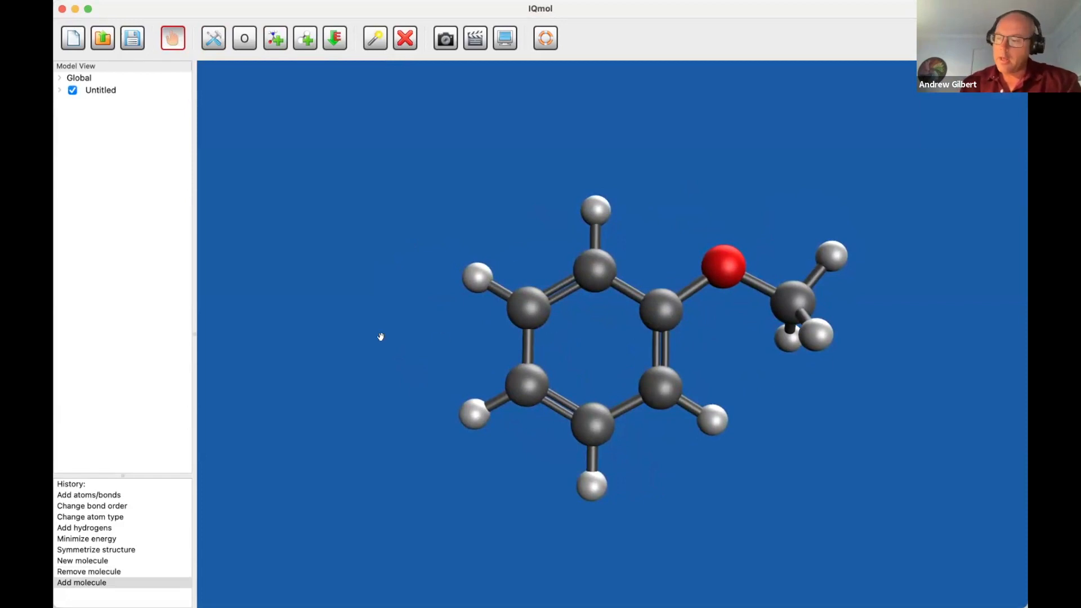
{"action": "left_click_drag", "start_coordinate": [762, 161], "coordinate": [755, 200]}
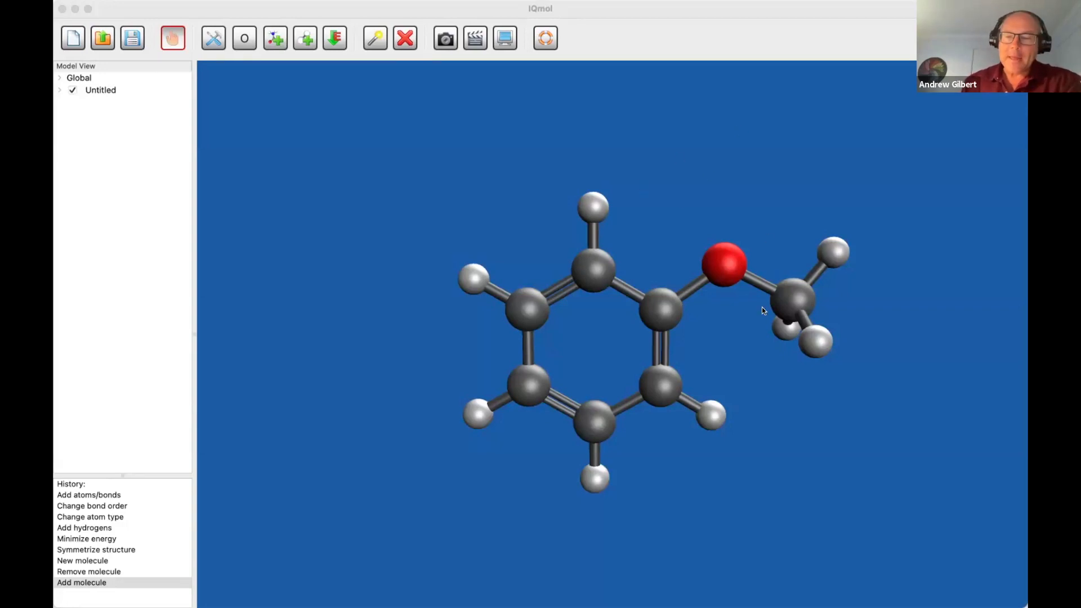
{"action": "left_click_drag", "start_coordinate": [843, 403], "coordinate": [866, 376]}
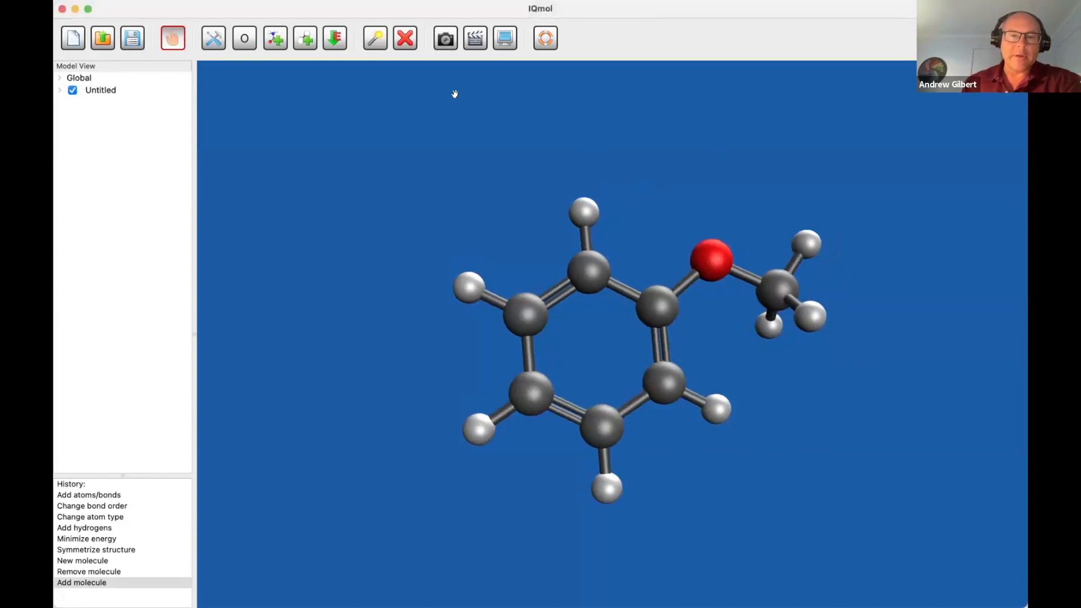
{"action": "left_click", "coordinate": [376, 38]}
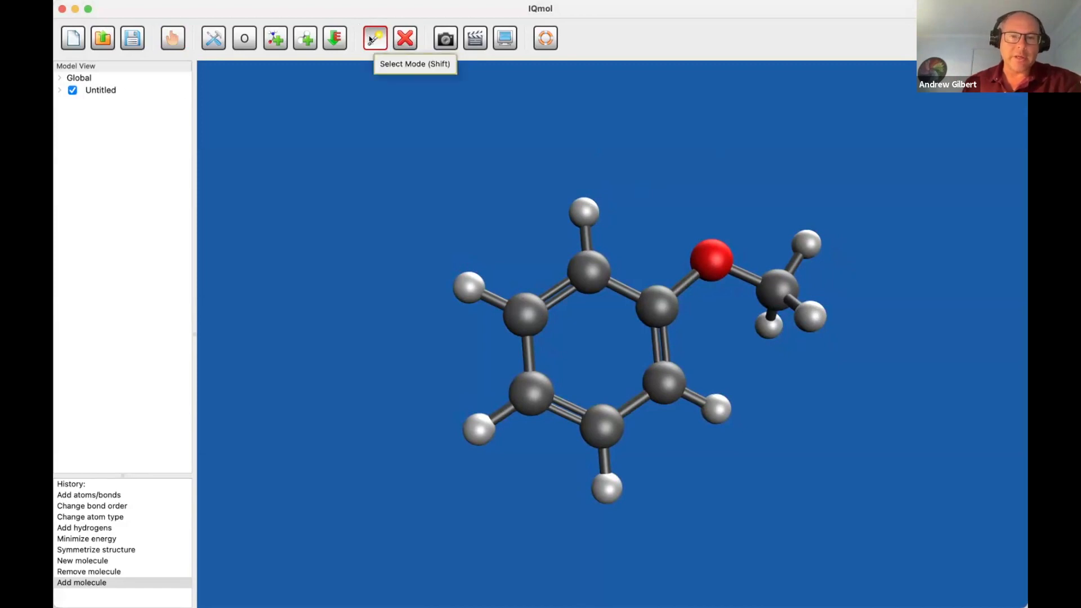
{"action": "left_click", "coordinate": [809, 316]}
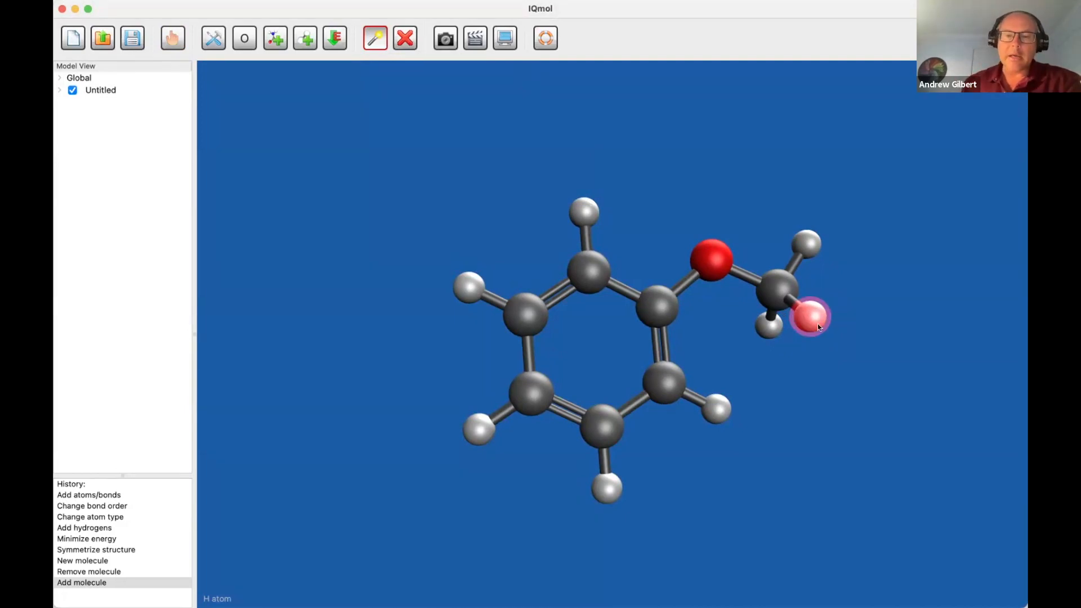
{"action": "left_click", "coordinate": [404, 38]}
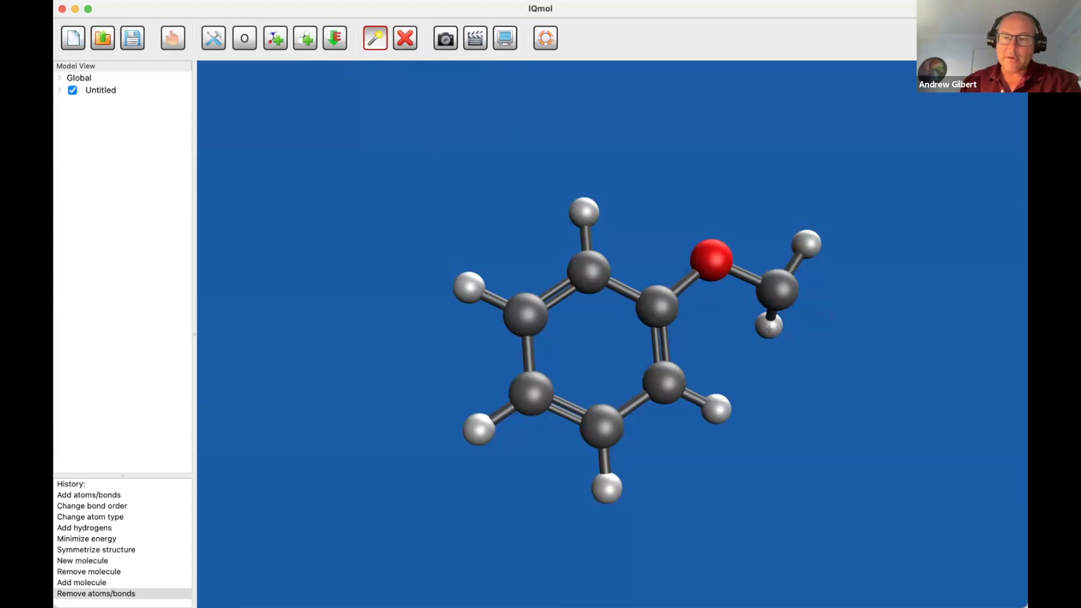
Step: Set the build element to oxygen and change one of the two remaining hydrogens on the former methyl carbon into oxygen
{"action": "left_click", "coordinate": [244, 39]}
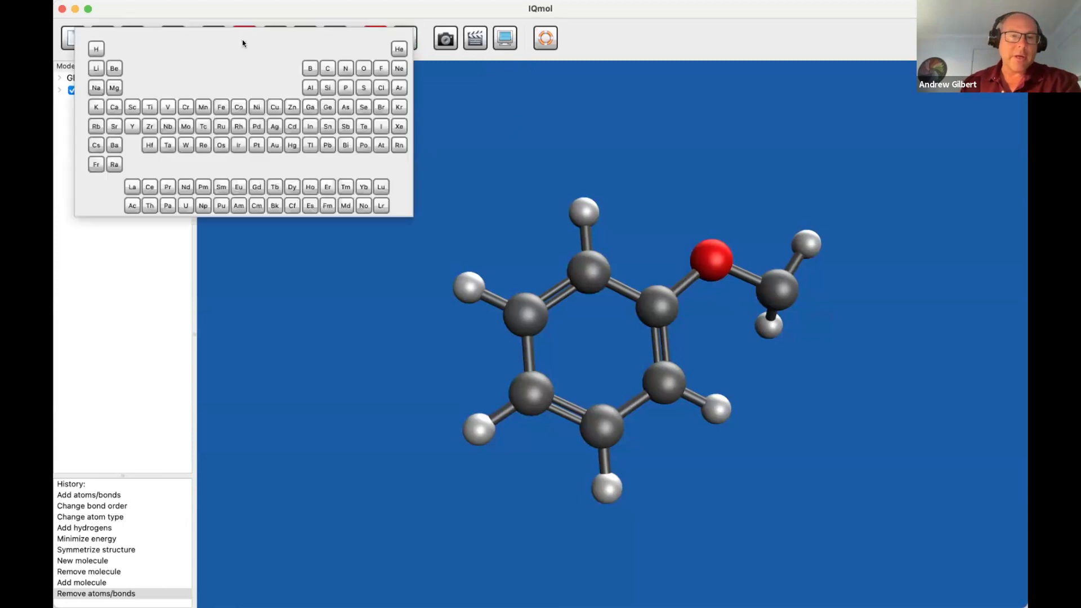
{"action": "left_click", "coordinate": [609, 19]}
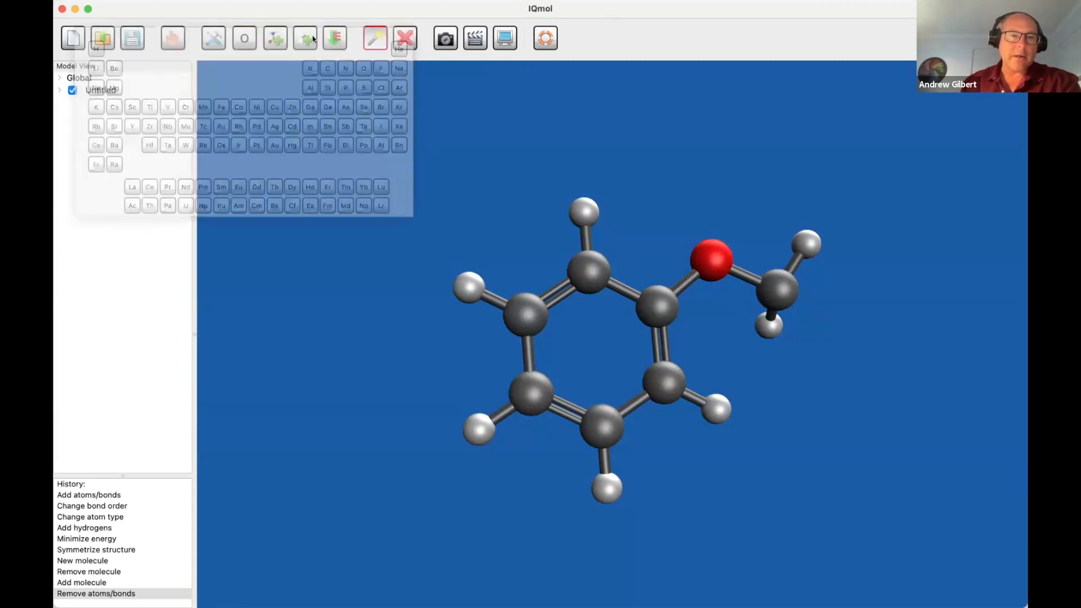
{"action": "left_click", "coordinate": [244, 40]}
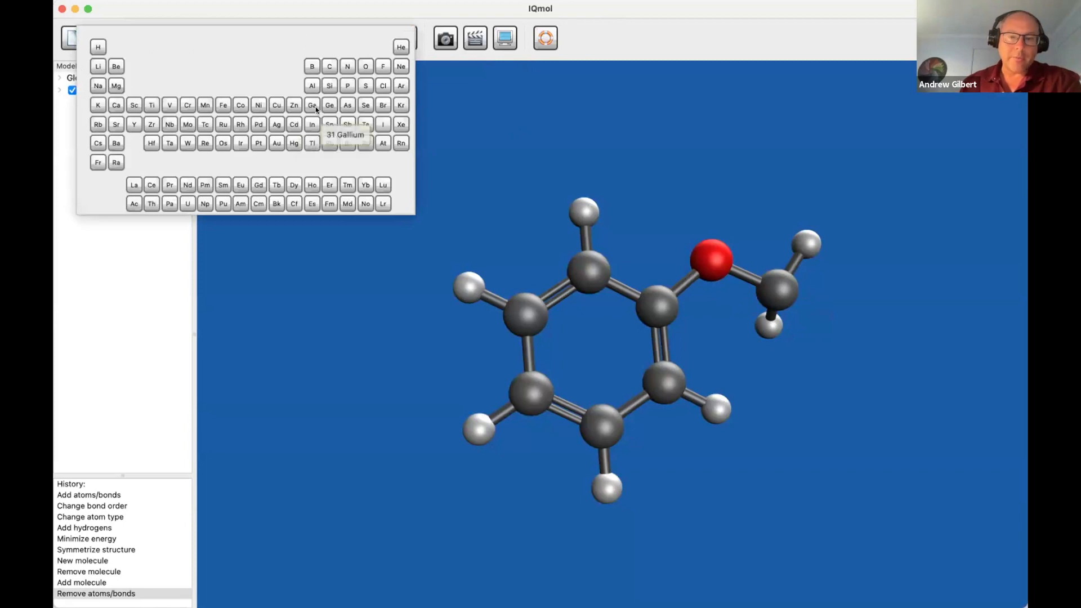
{"action": "left_click", "coordinate": [364, 66]}
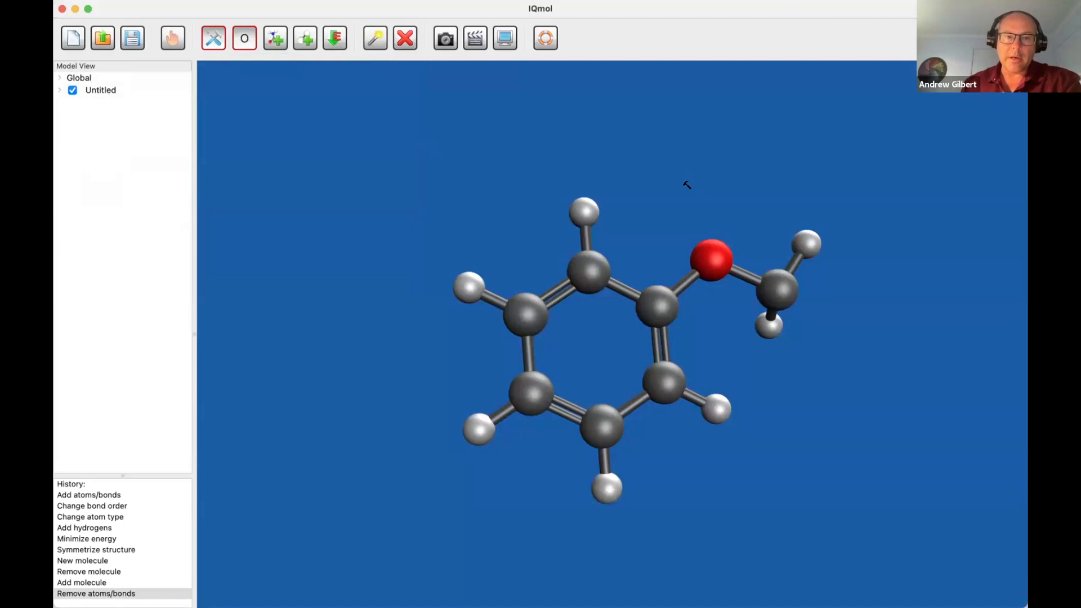
{"action": "left_click", "coordinate": [768, 325]}
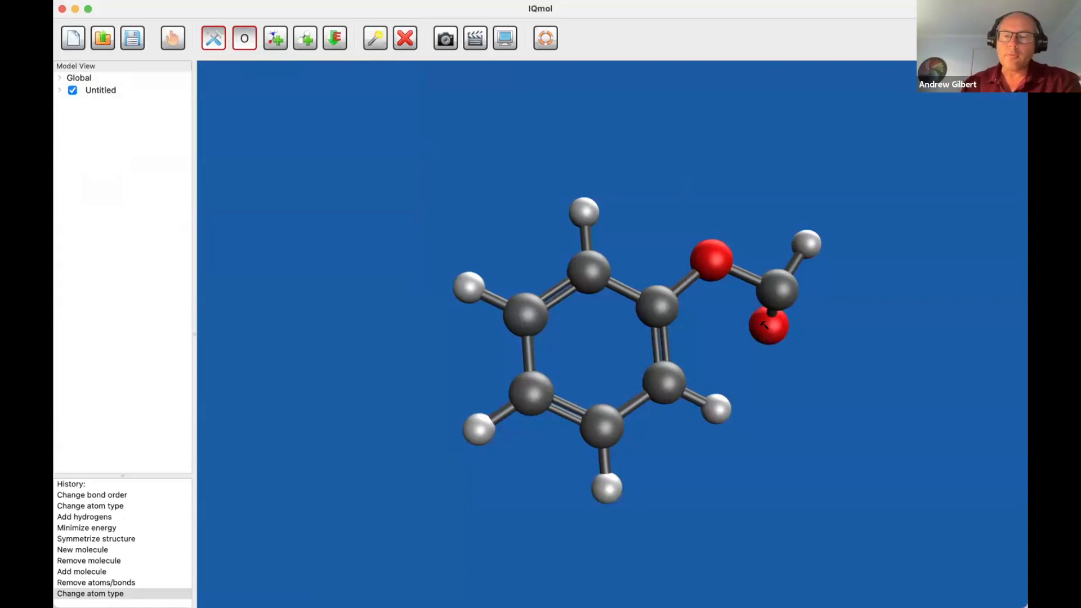
Step: Change the bond between the side-chain carbon and its terminal oxygen to a double bond
{"action": "right_click_drag", "start_coordinate": [914, 401], "coordinate": [865, 323]}
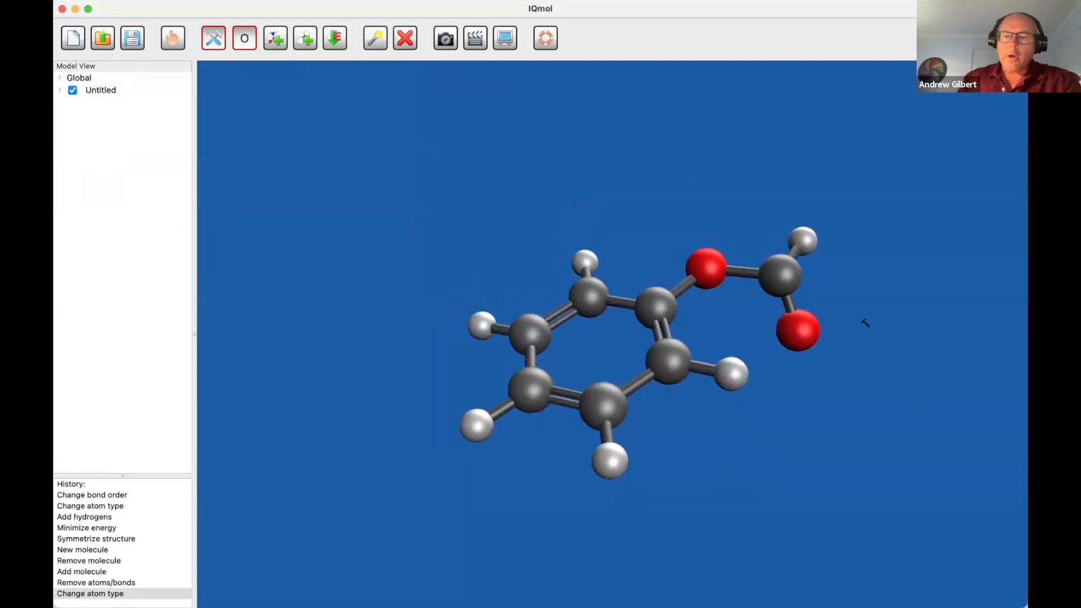
{"action": "left_click", "coordinate": [782, 278]}
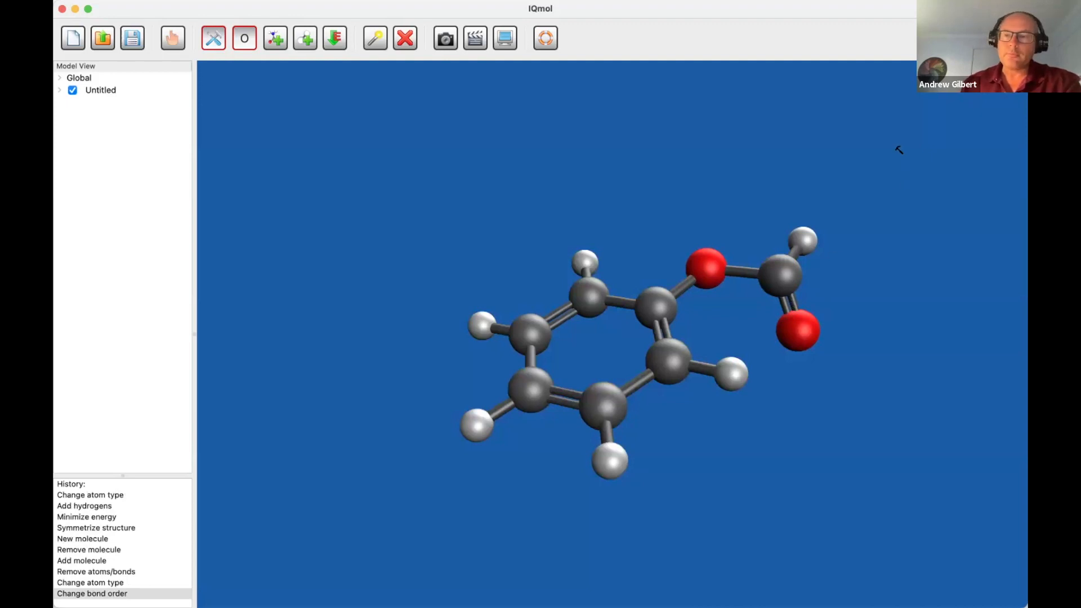
{"action": "left_click_drag", "start_coordinate": [899, 150], "coordinate": [916, 237]}
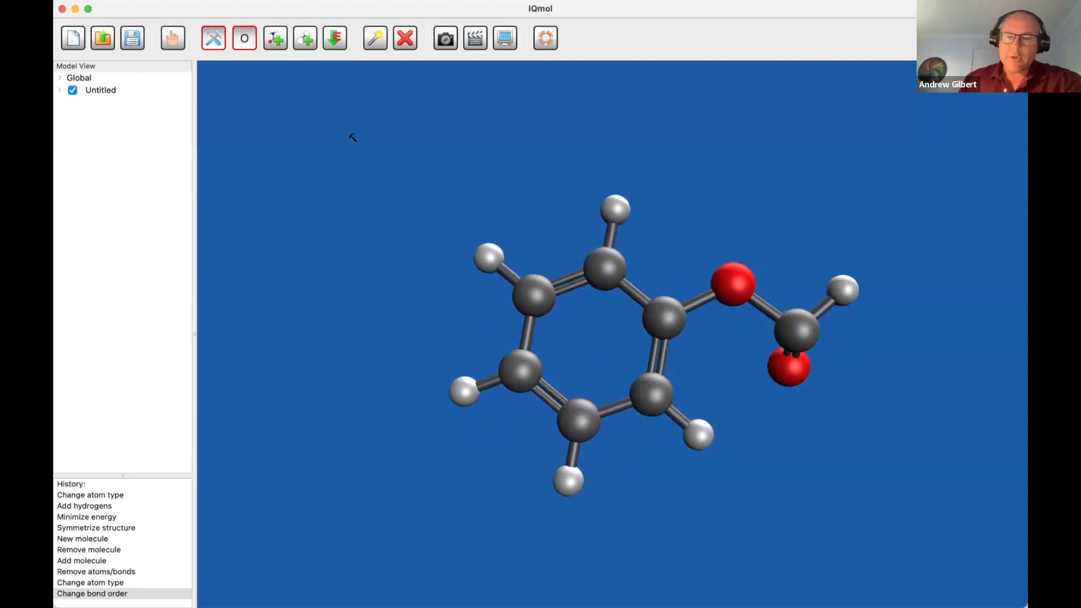
Step: Replace the hydrogen on the carbonyl carbon with a Methyl functional group
{"action": "left_click", "coordinate": [275, 40]}
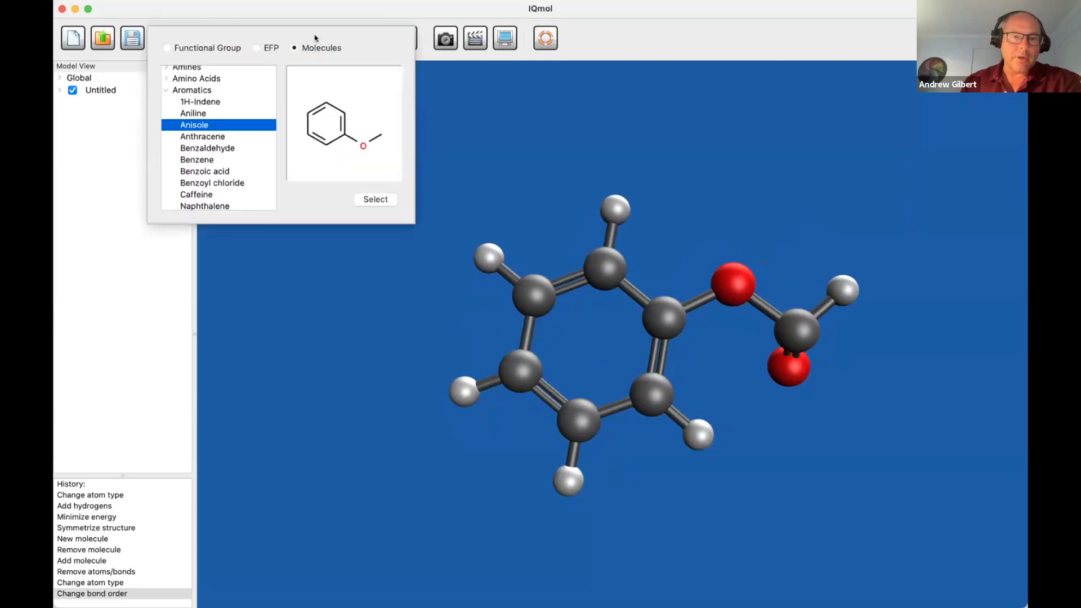
{"action": "left_click", "coordinate": [325, 16]}
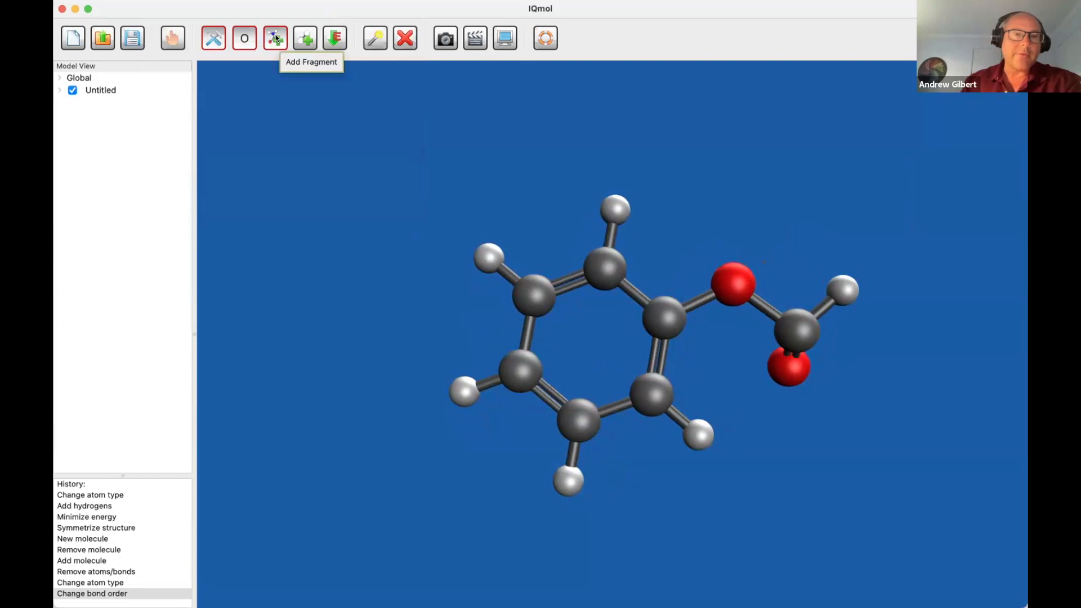
{"action": "left_click", "coordinate": [276, 37]}
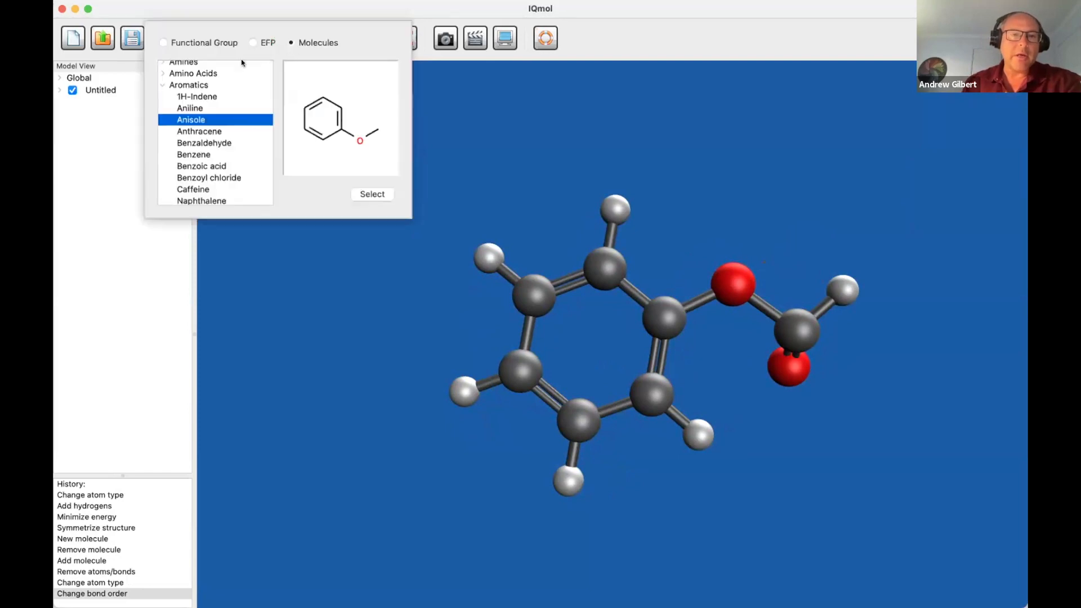
{"action": "left_click", "coordinate": [163, 44]}
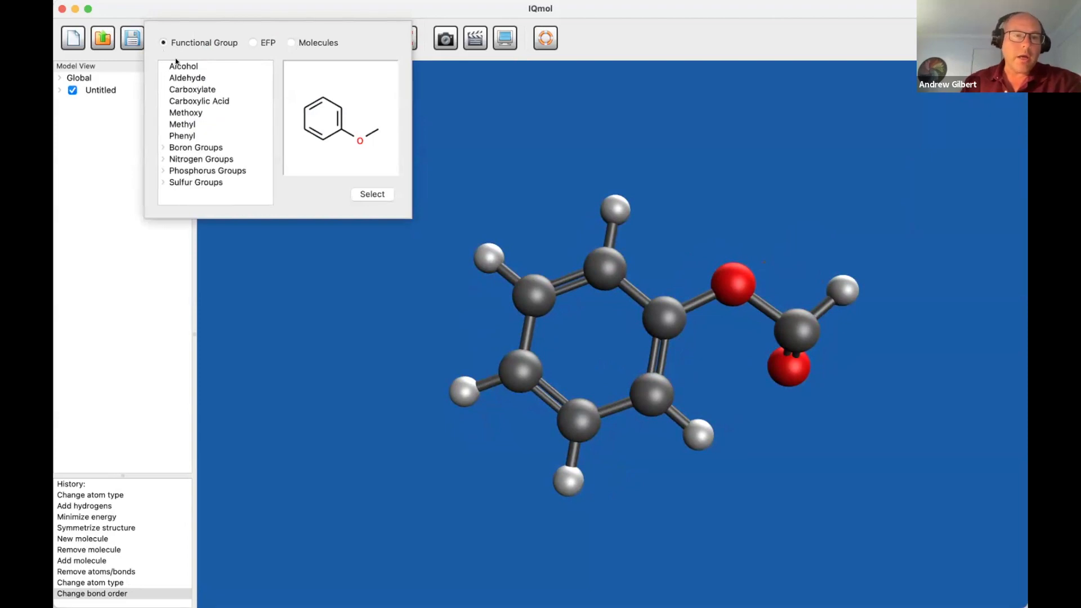
{"action": "left_click", "coordinate": [188, 124]}
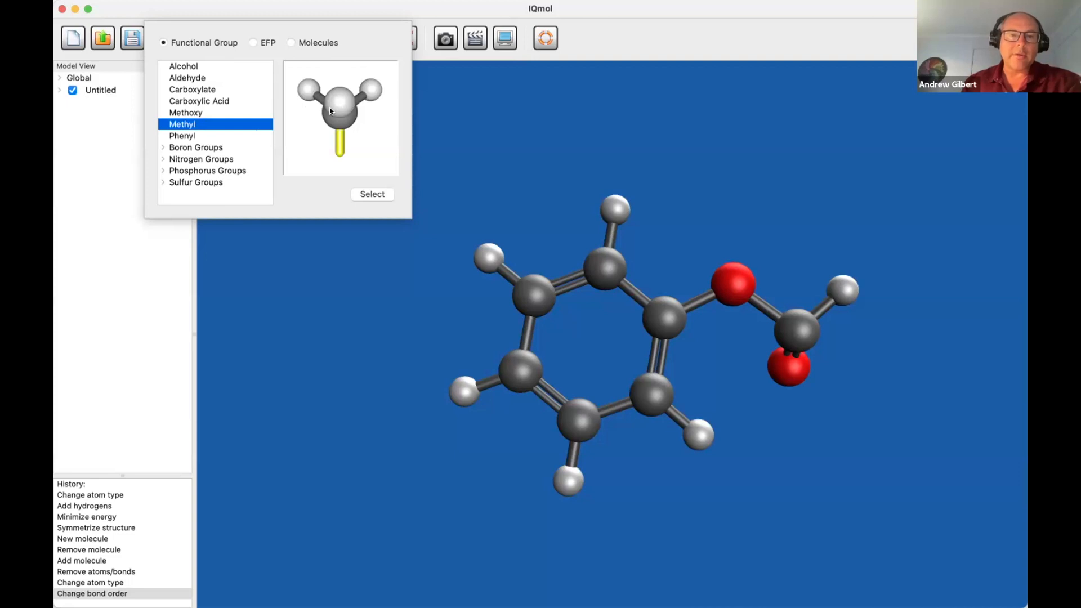
{"action": "left_click", "coordinate": [204, 113]}
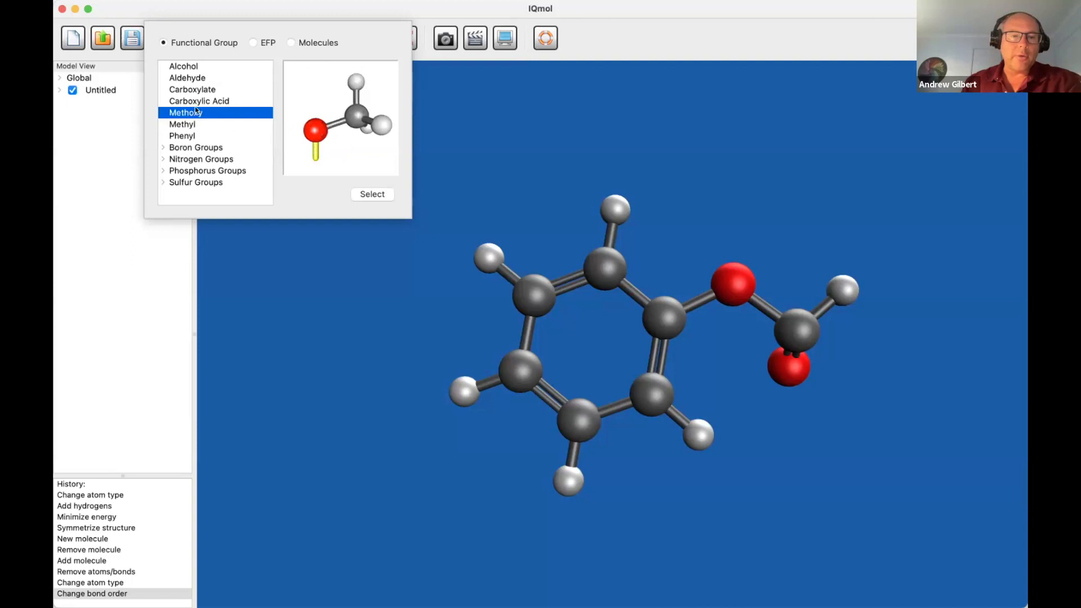
{"action": "left_click", "coordinate": [189, 125]}
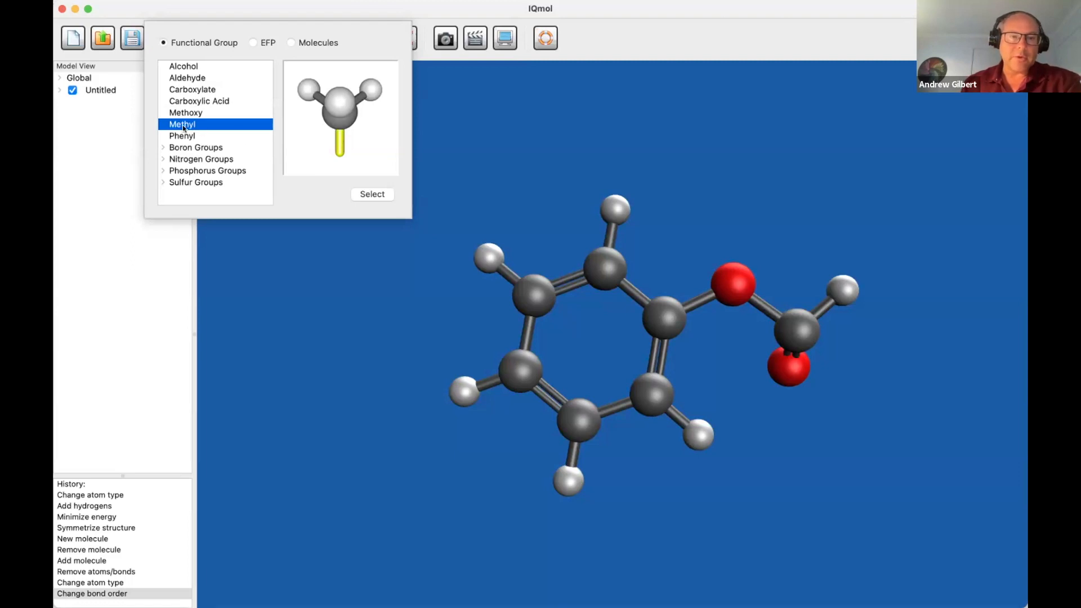
{"action": "left_click", "coordinate": [372, 194]}
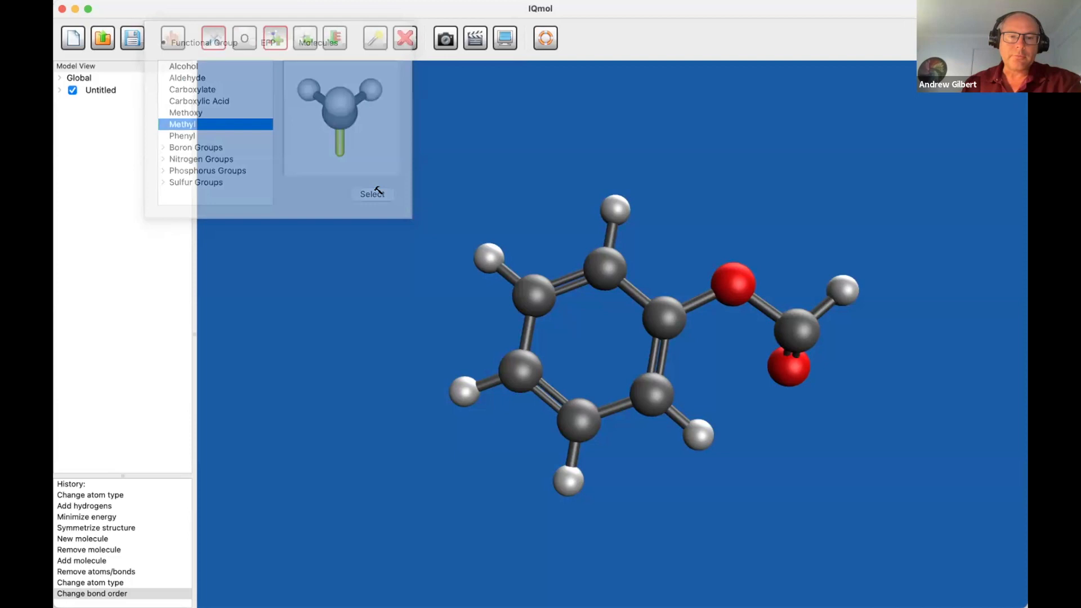
{"action": "left_click", "coordinate": [842, 286]}
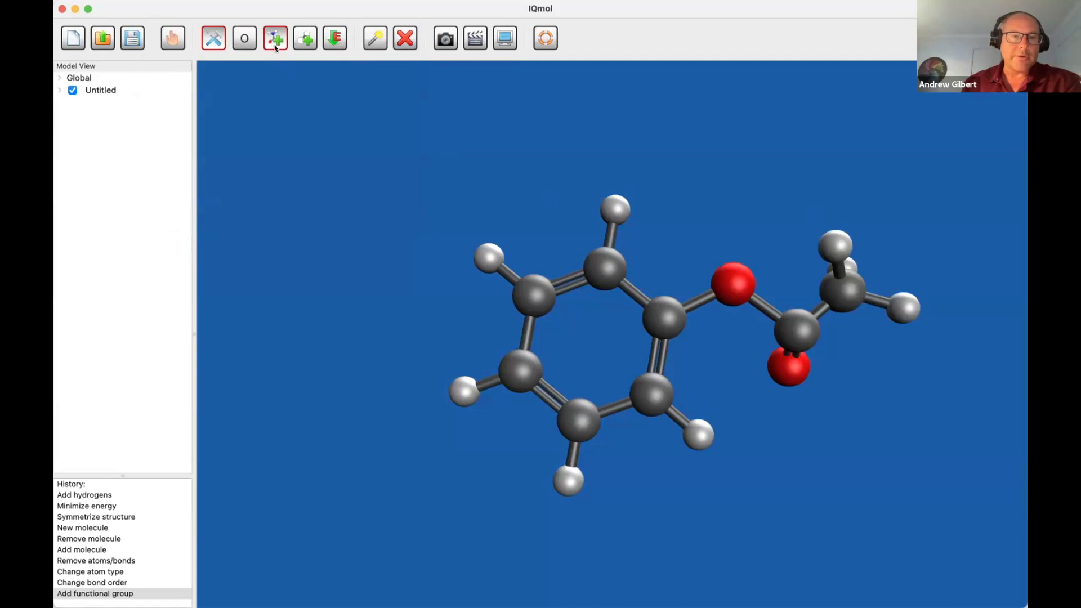
Step: Replace the ring hydrogen next to the ester-bearing carbon, on the side away from the carbonyl oxygen, with a Carboxylic Acid functional group
{"action": "left_click", "coordinate": [275, 39]}
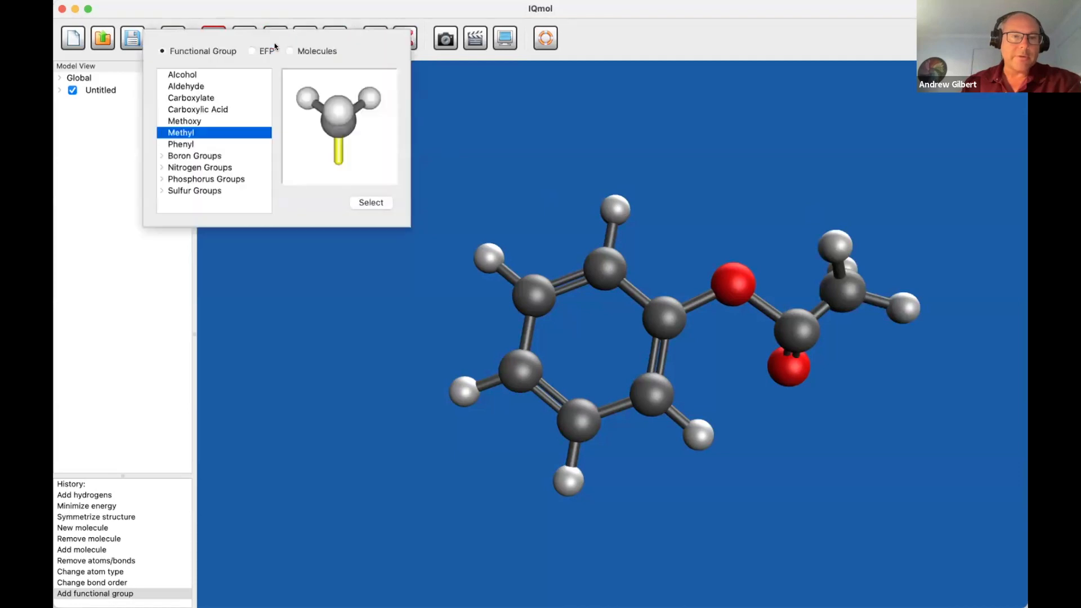
{"action": "left_click", "coordinate": [202, 111]}
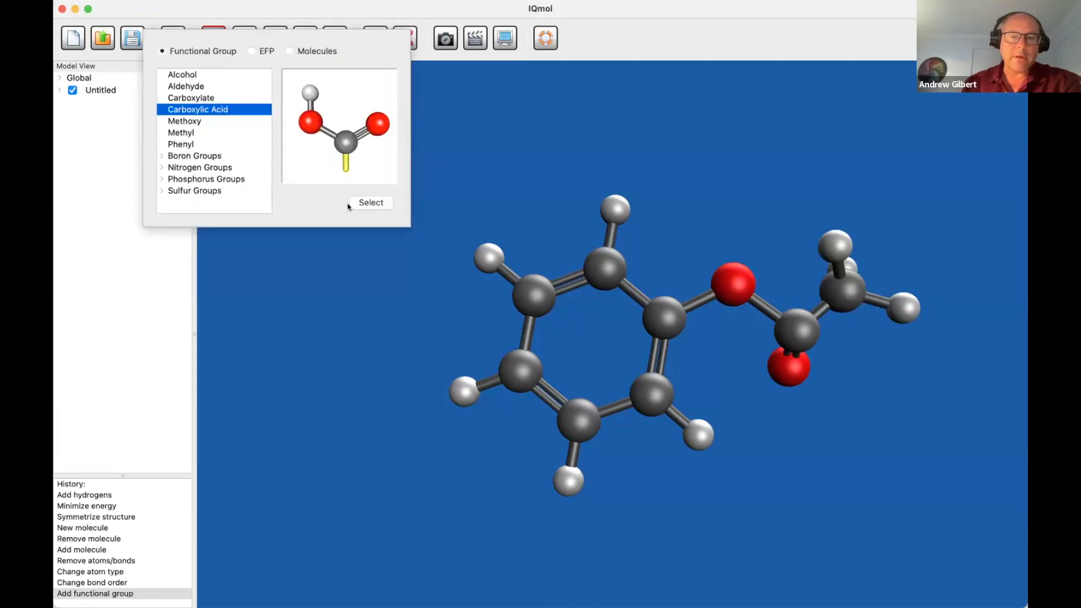
{"action": "left_click", "coordinate": [375, 200]}
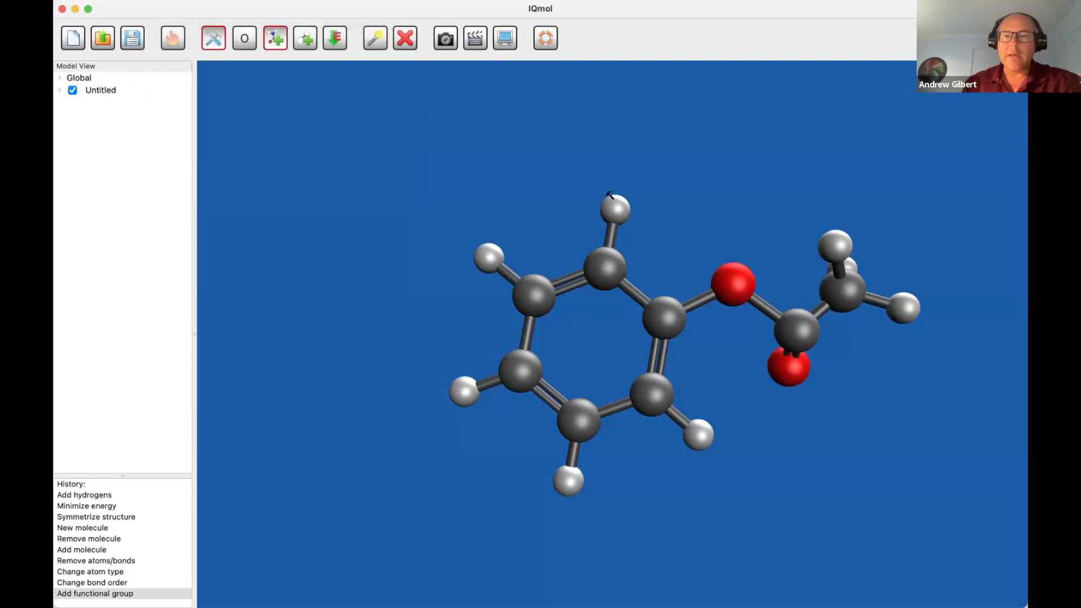
{"action": "left_click", "coordinate": [615, 209]}
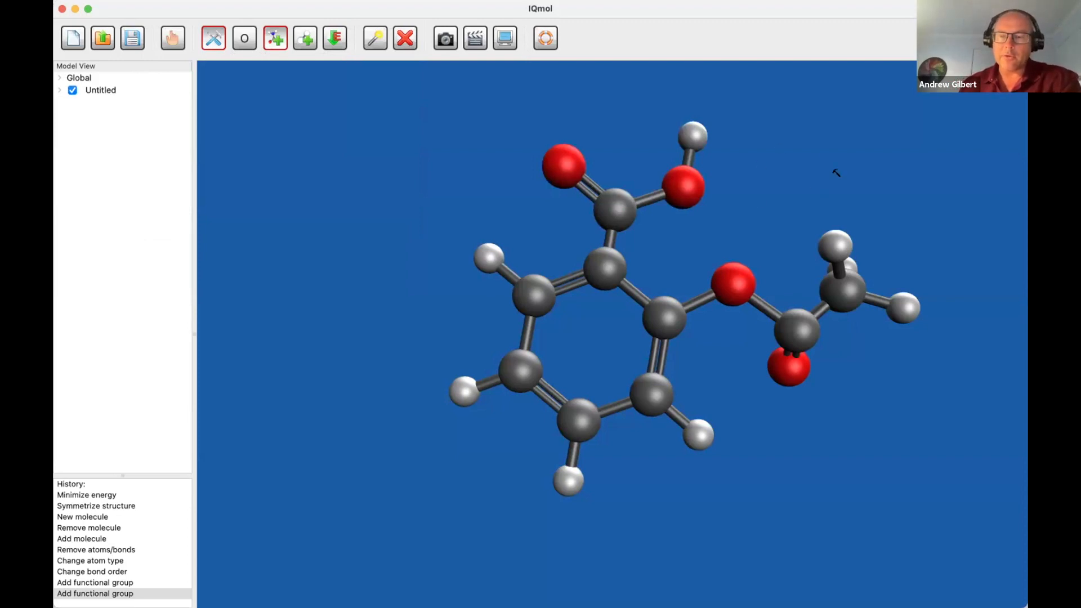
Step: Minimize the energy of the assembled molecule
{"action": "left_click_drag", "start_coordinate": [889, 152], "coordinate": [825, 194]}
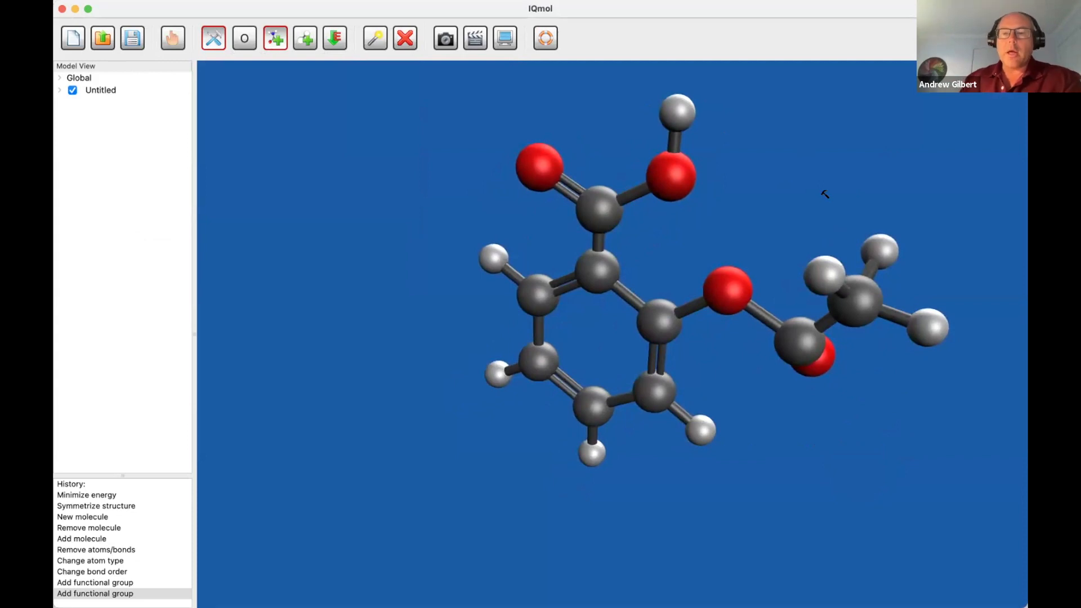
{"action": "left_click_drag", "start_coordinate": [821, 505], "coordinate": [882, 470]}
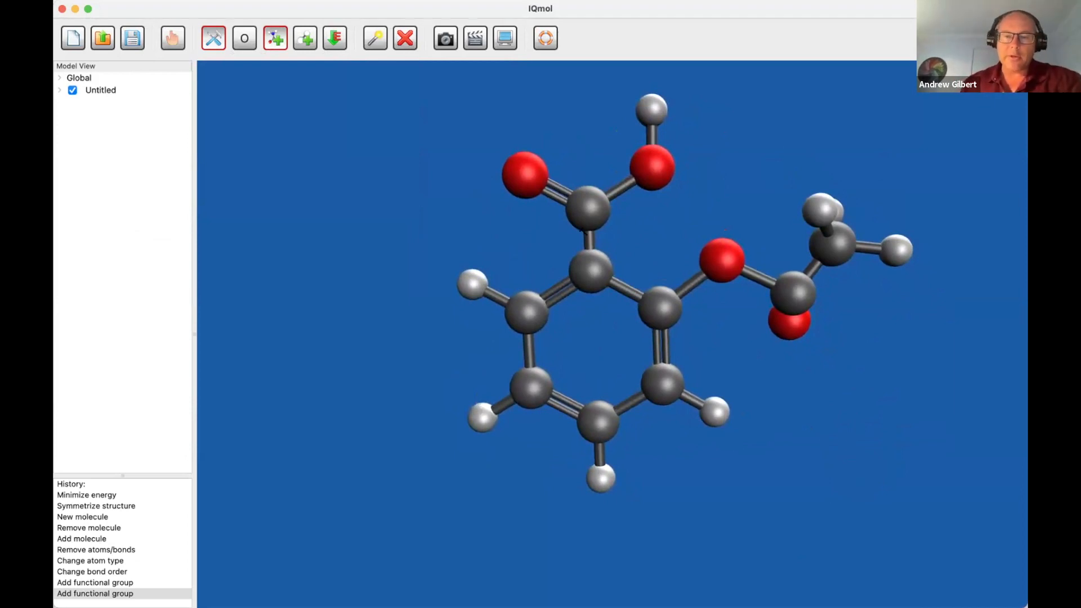
{"action": "left_click", "coordinate": [336, 38]}
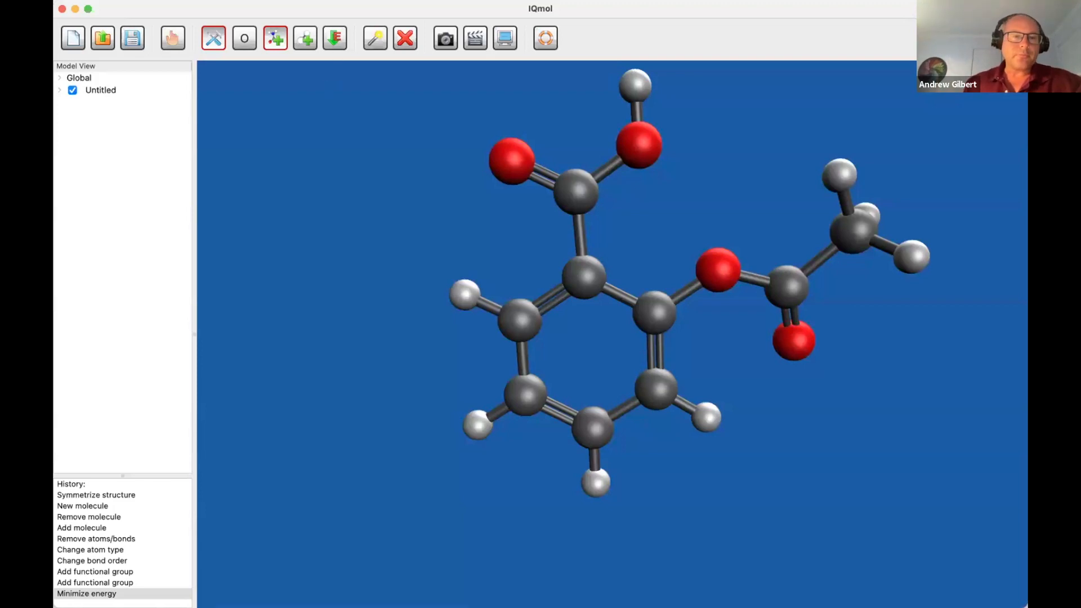
{"action": "left_click", "coordinate": [229, 0]}
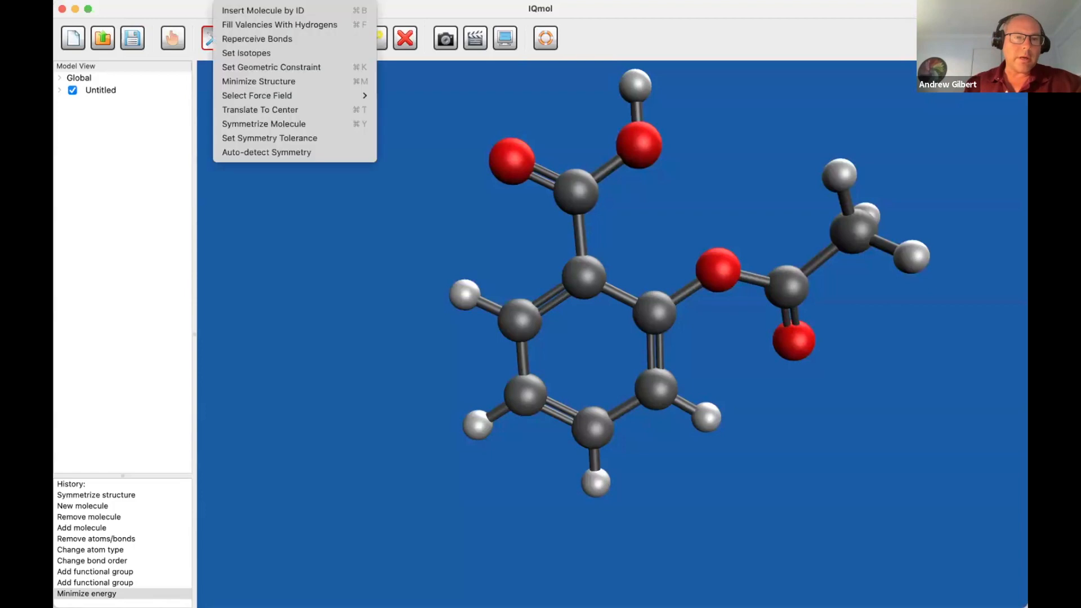
{"action": "mouse_move", "coordinate": [252, 94]}
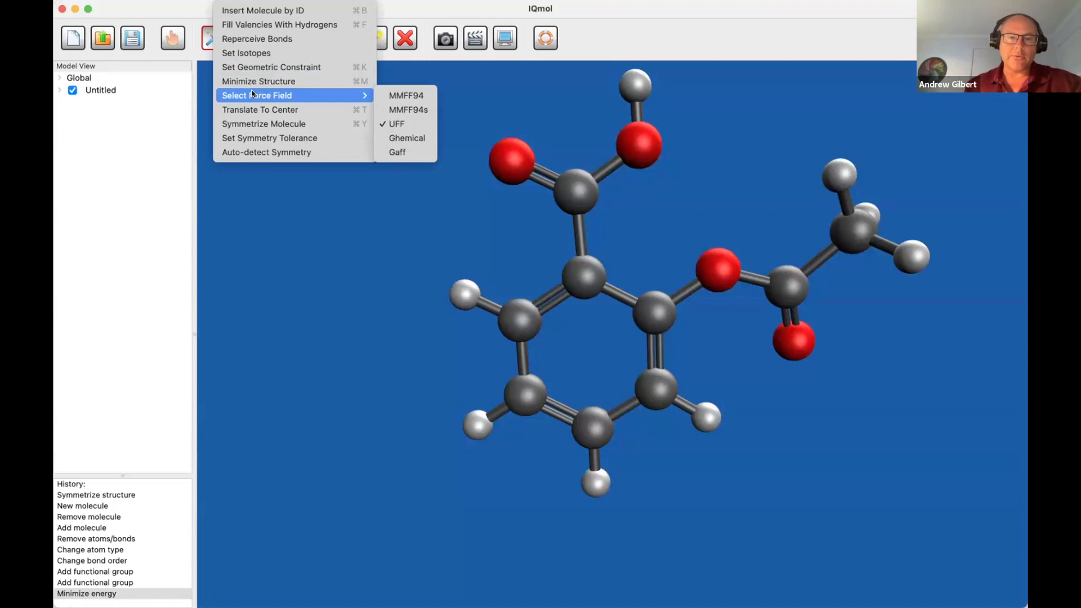
{"action": "left_click", "coordinate": [647, 10]}
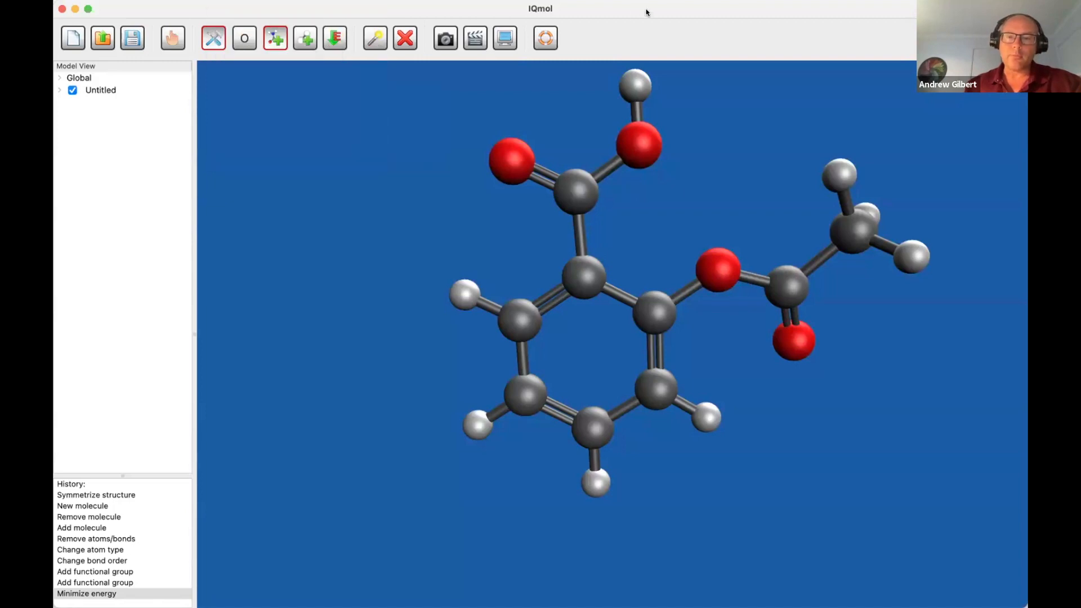
Step: Set the torsion through the ester carbonyl oxygen, carbonyl carbon, bridging oxygen and attached ring carbon to 0°
{"action": "left_click_drag", "start_coordinate": [938, 142], "coordinate": [535, 137]}
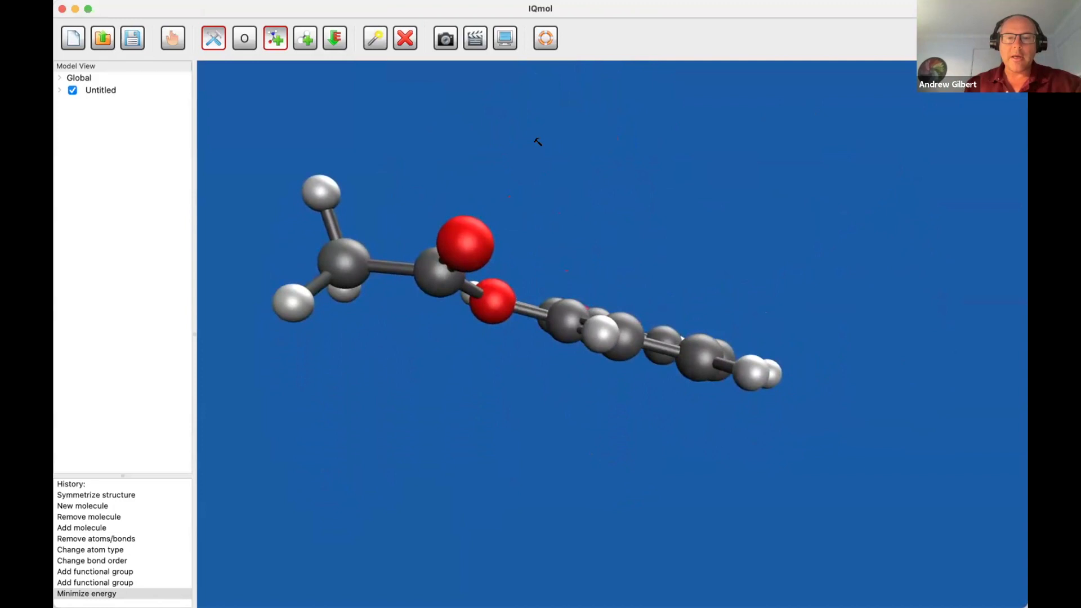
{"action": "left_click_drag", "start_coordinate": [750, 143], "coordinate": [698, 237]}
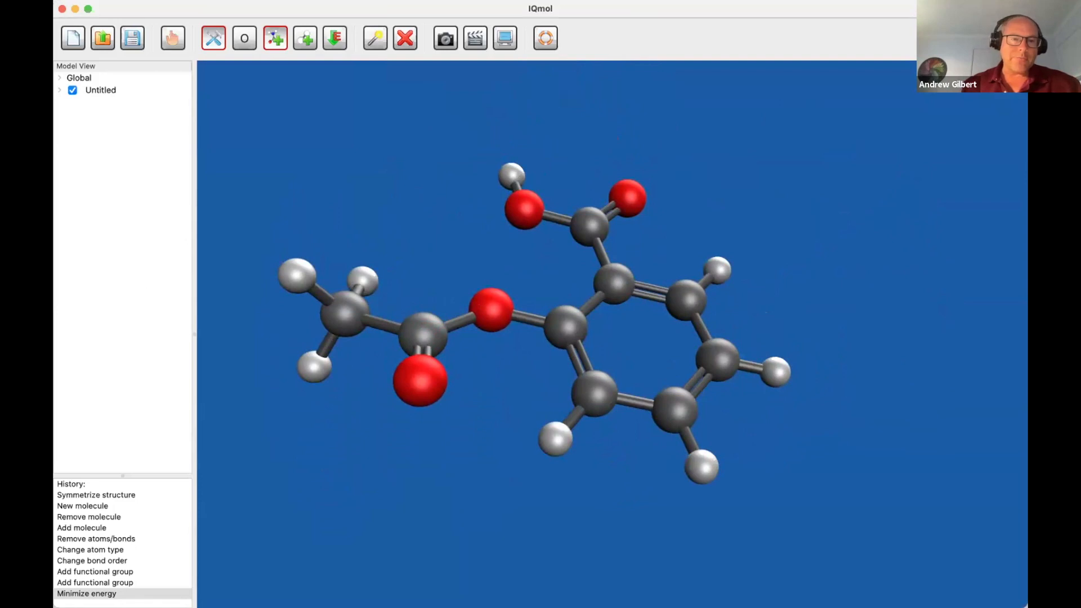
{"action": "left_click", "coordinate": [374, 38]}
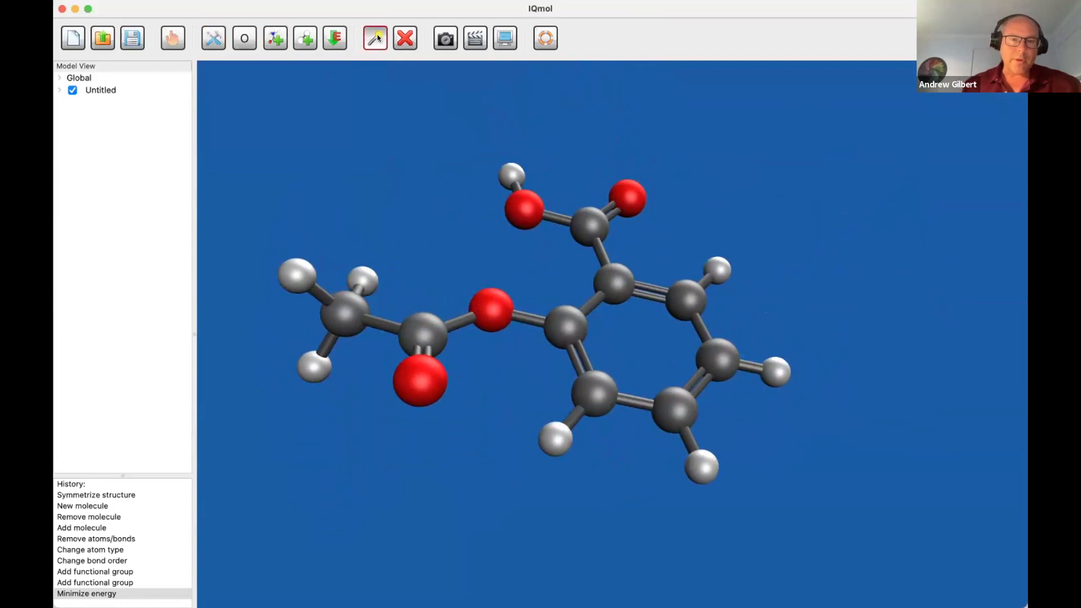
{"action": "left_click", "coordinate": [424, 387]}
{"action": "left_click", "coordinate": [423, 318], "text": "shift"}
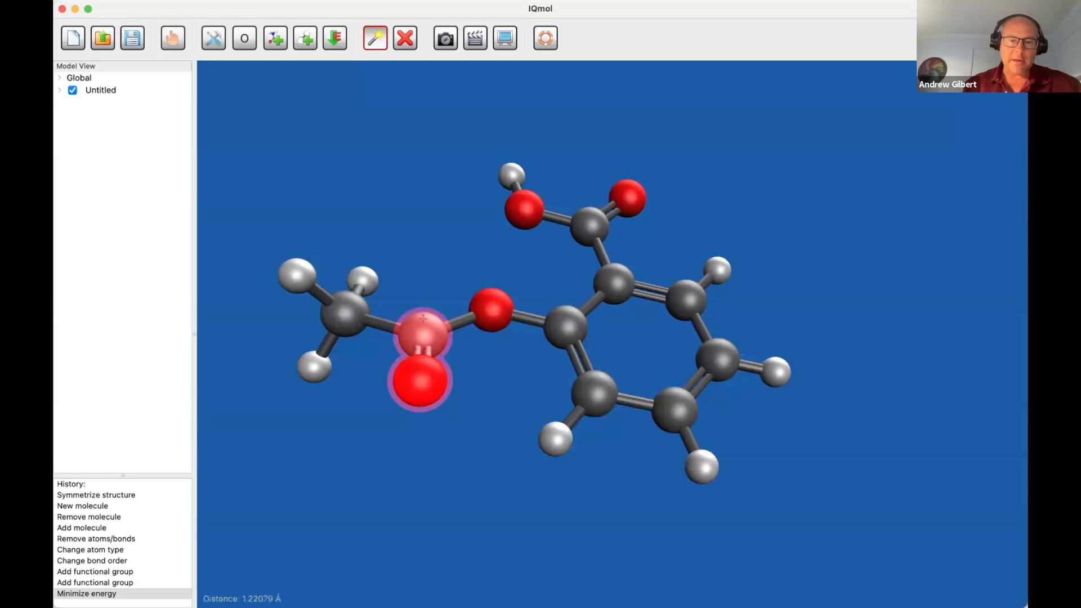
{"action": "left_click", "coordinate": [489, 292], "text": "shift"}
{"action": "left_click", "coordinate": [564, 308], "text": "shift"}
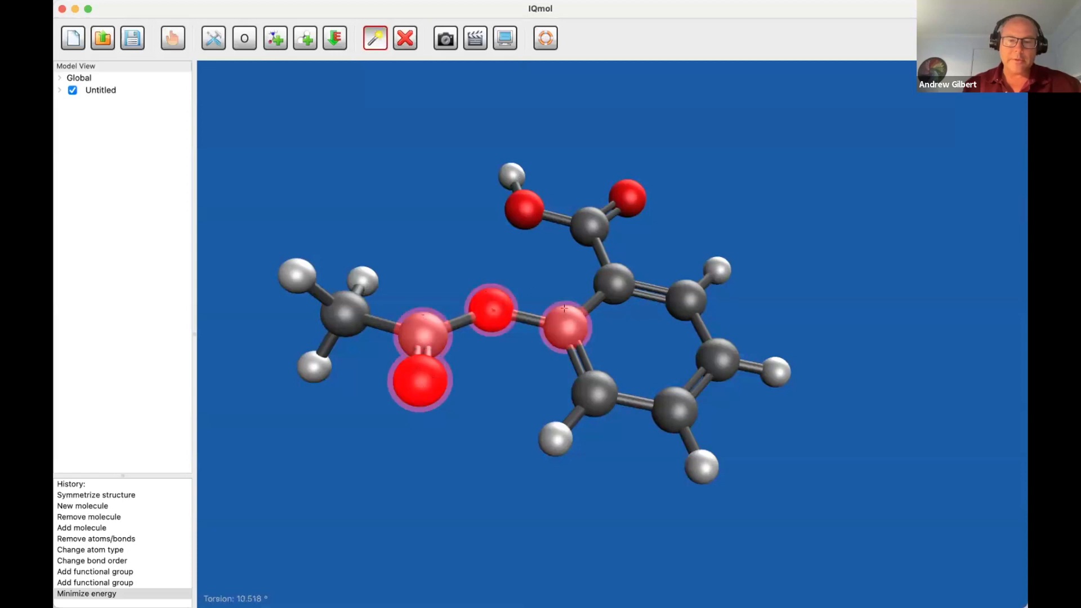
{"action": "left_click", "coordinate": [243, 9]}
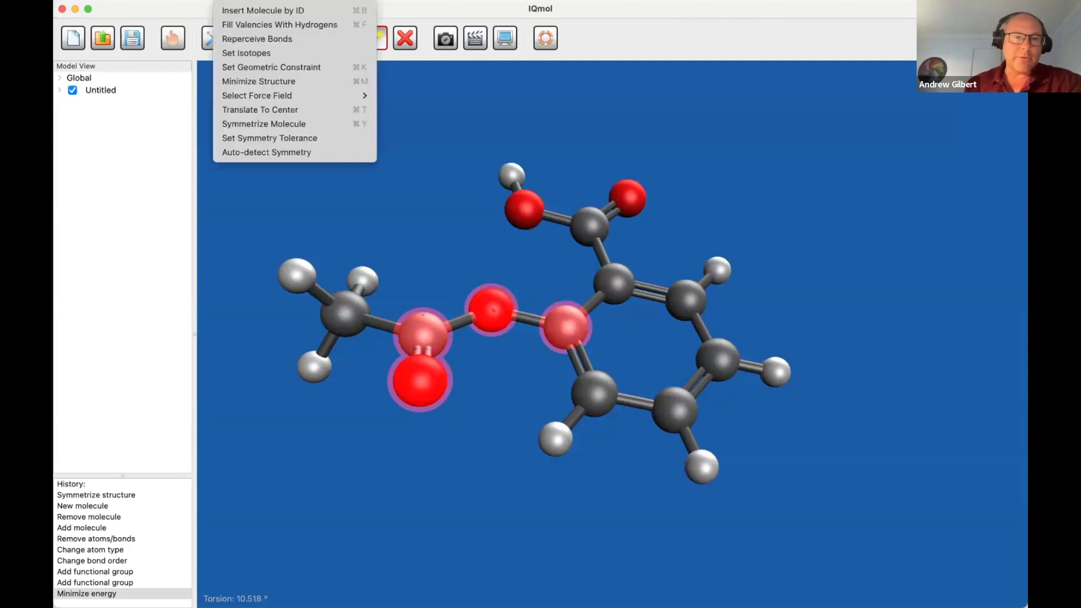
{"action": "left_click", "coordinate": [254, 66]}
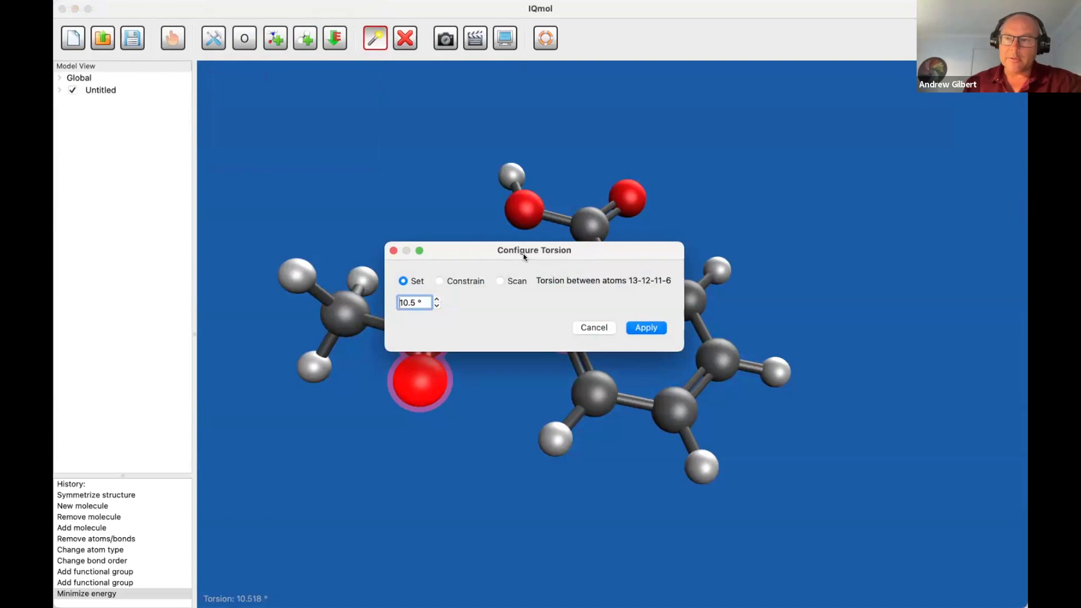
{"action": "double_click", "coordinate": [409, 297]}
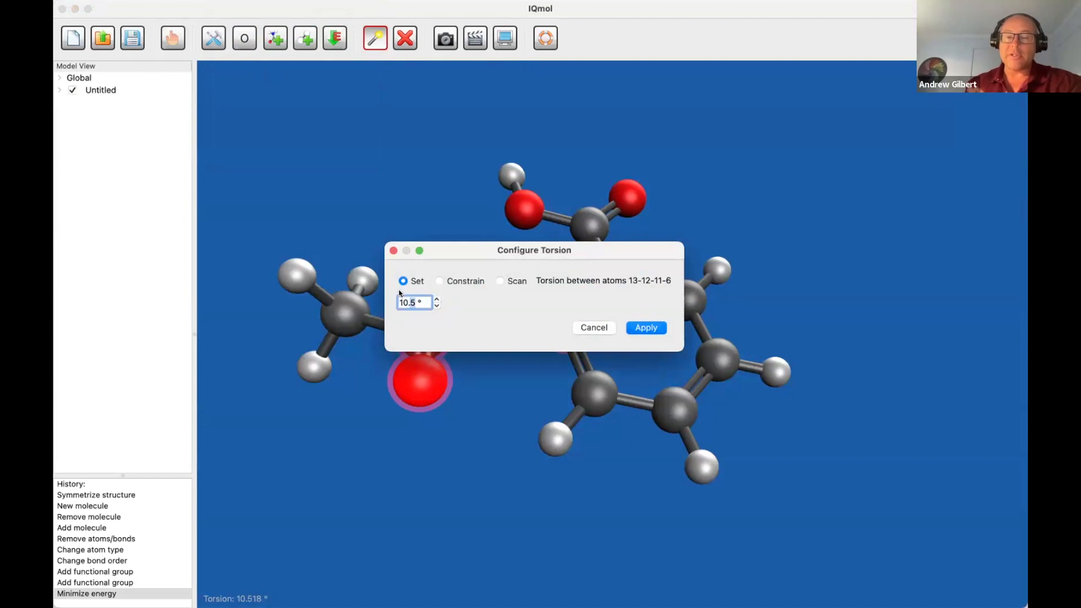
{"action": "left_click_drag", "start_coordinate": [399, 301], "coordinate": [430, 299]}
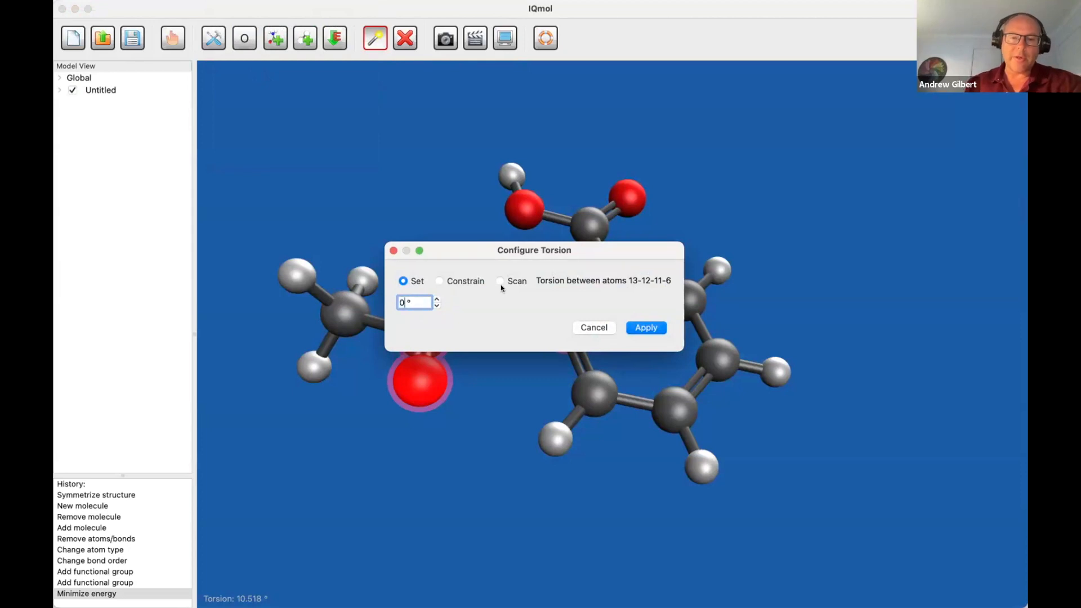
{"action": "left_click", "coordinate": [643, 326]}
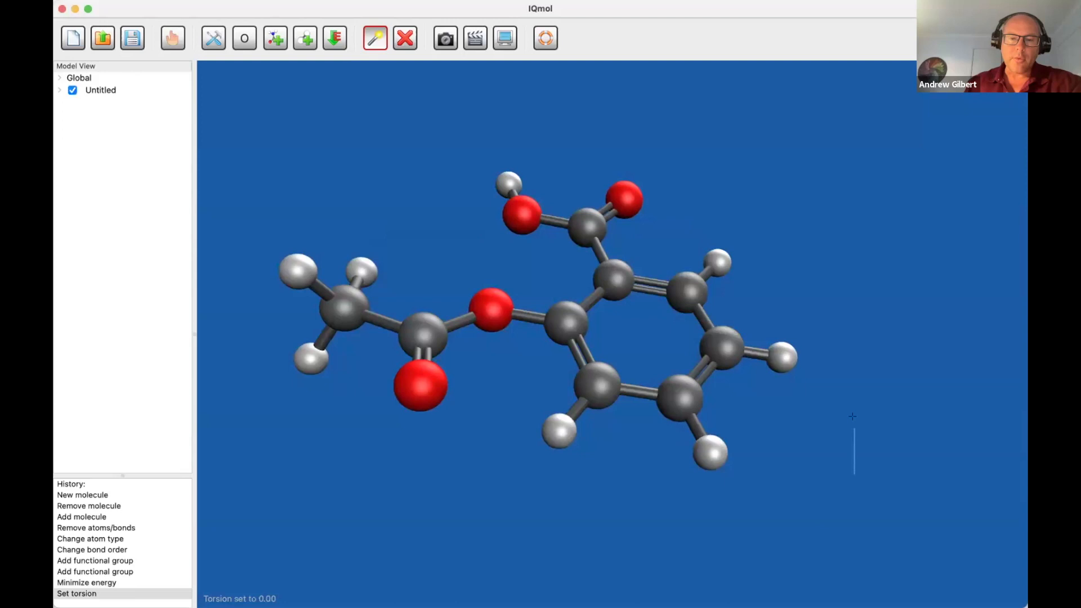
Step: Inspect the ester group's alignment with the ring and symmetrize the molecule
{"action": "left_click", "coordinate": [182, 39]}
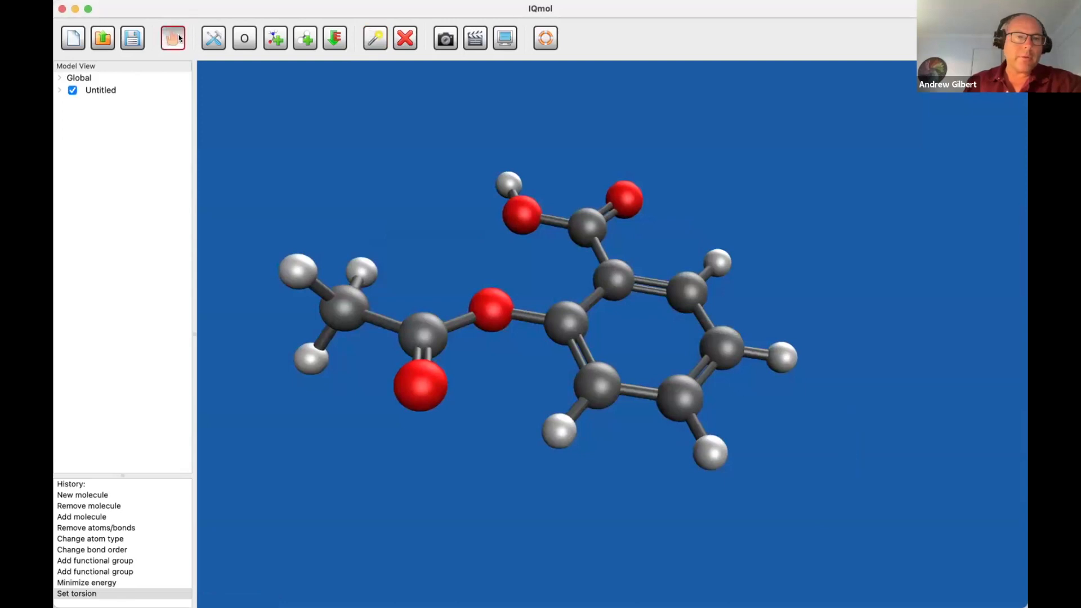
{"action": "left_click_drag", "start_coordinate": [854, 461], "coordinate": [842, 400]}
{"action": "mouse_move", "coordinate": [645, 398]}
{"action": "left_mouse_down"}
{"action": "mouse_move", "coordinate": [670, 405]}
{"action": "mouse_move", "coordinate": [631, 397]}
{"action": "left_mouse_up"}
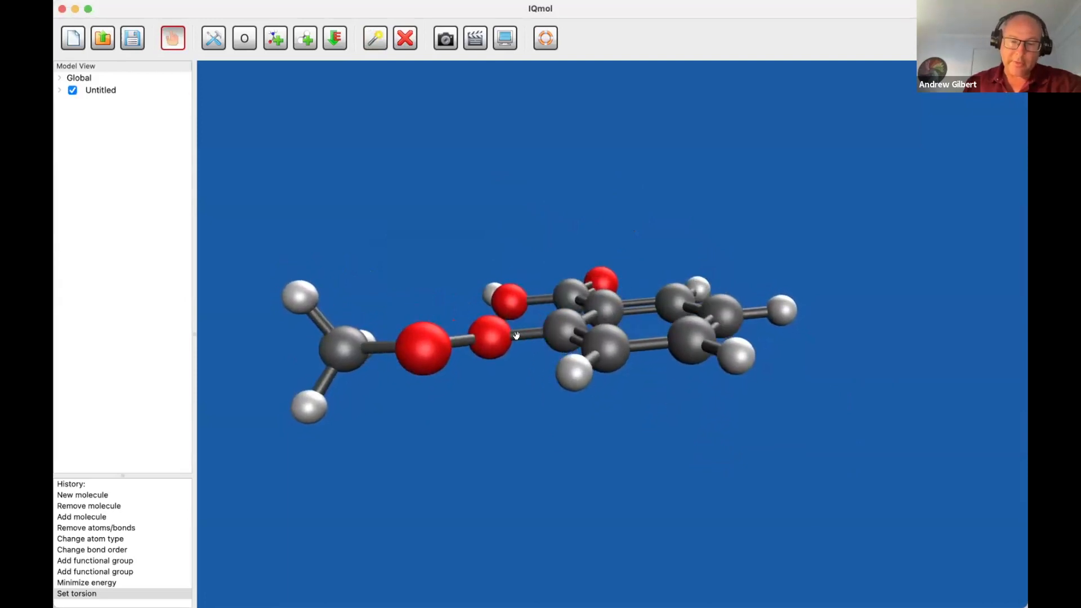
{"action": "left_click_drag", "start_coordinate": [598, 411], "coordinate": [413, 282]}
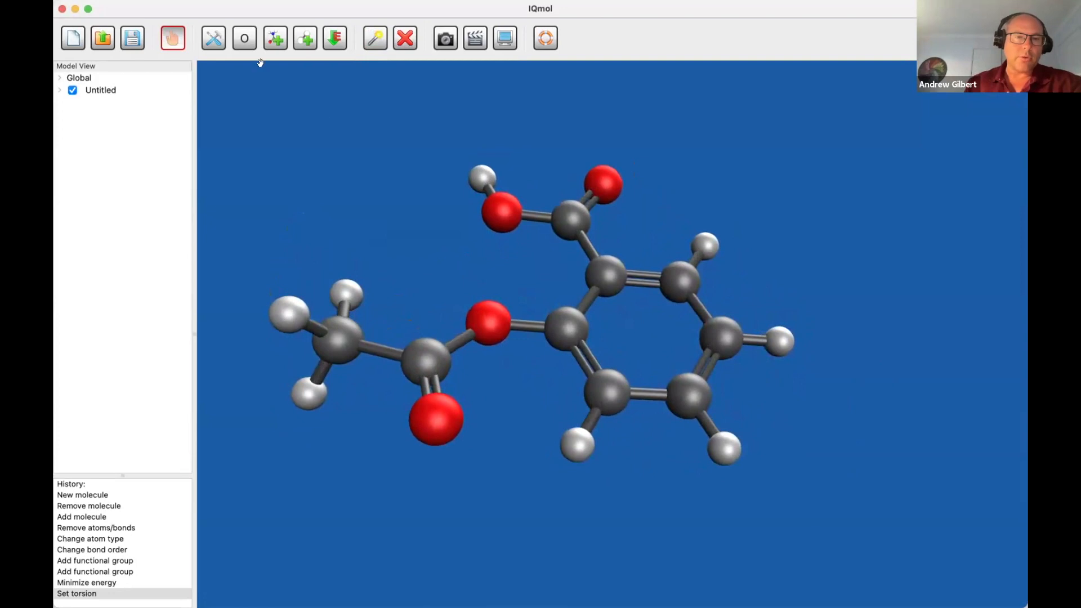
{"action": "left_click", "coordinate": [245, 2]}
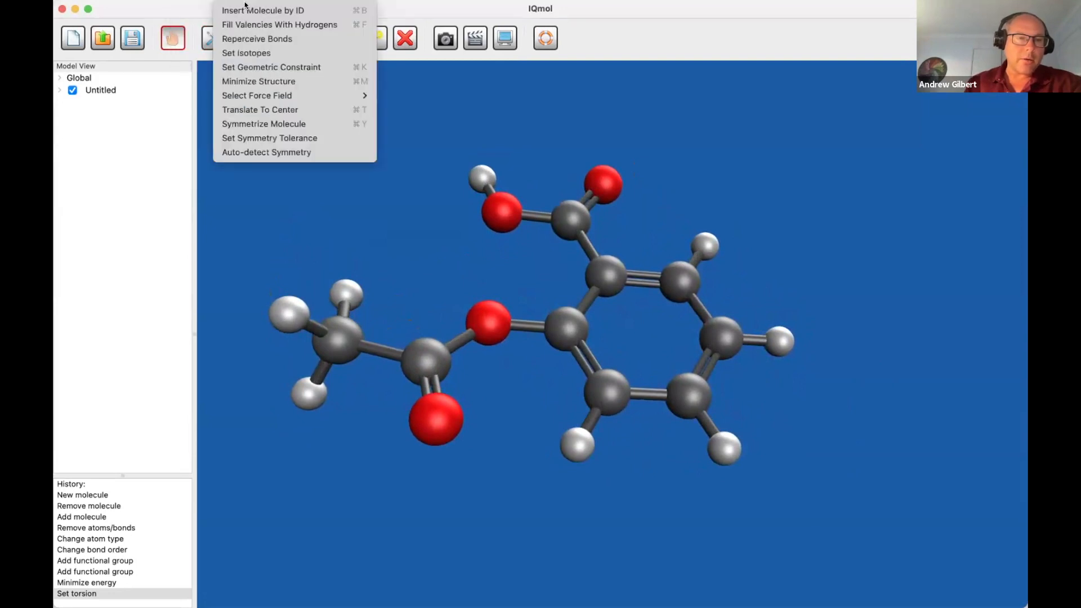
{"action": "left_click", "coordinate": [254, 125]}
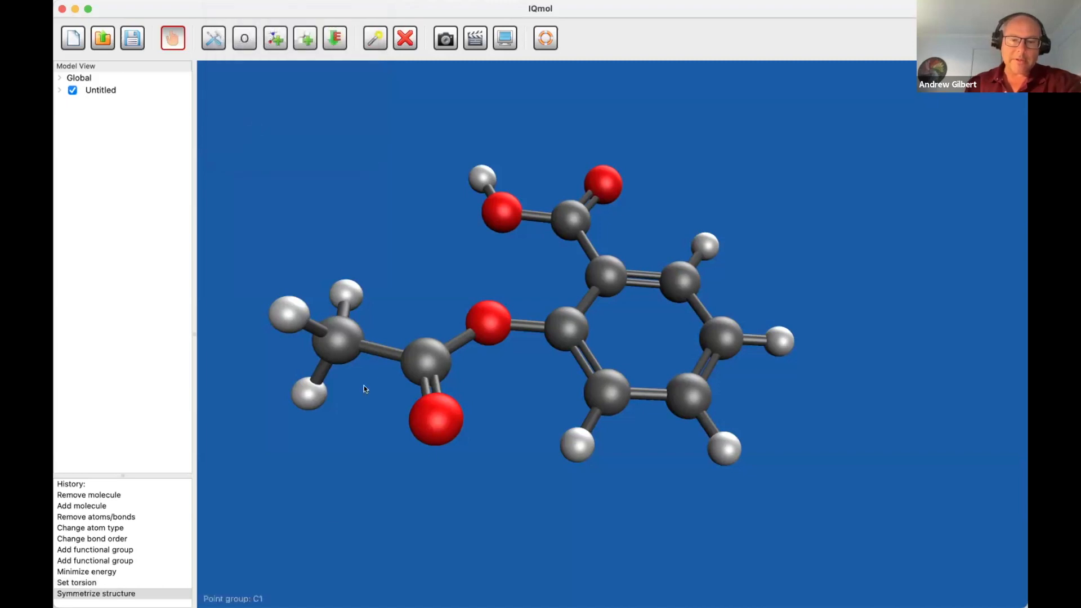
Step: Raise the symmetry tolerance to 0.94, apply it to symmetrize the structure again, and accept the setting
{"action": "left_click_drag", "start_coordinate": [309, 549], "coordinate": [367, 447]}
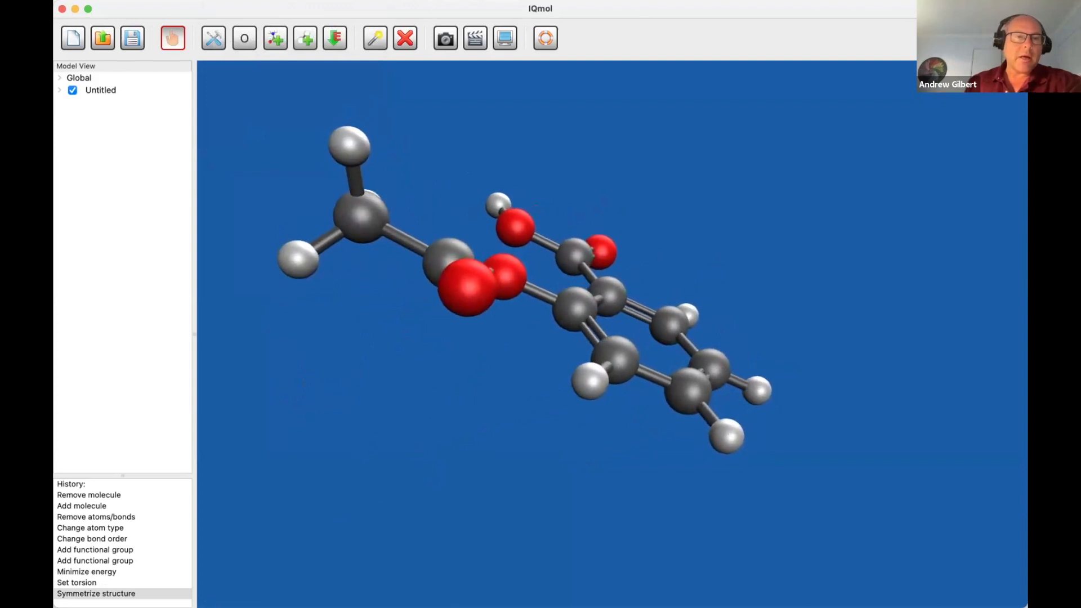
{"action": "left_click", "coordinate": [232, 1]}
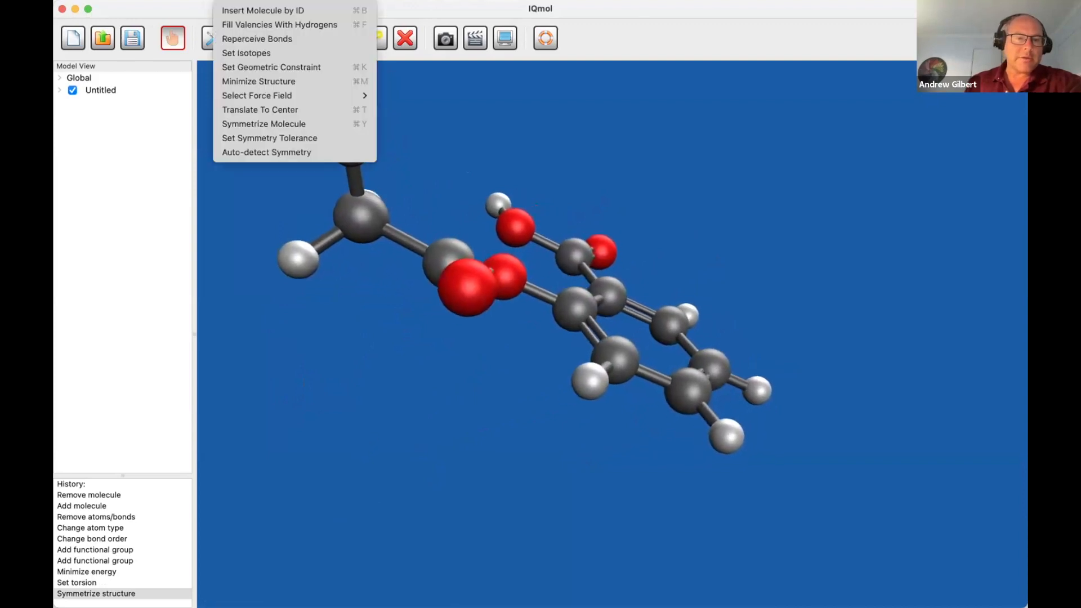
{"action": "left_click", "coordinate": [271, 141]}
{"action": "left_click_drag", "start_coordinate": [580, 303], "coordinate": [603, 299]}
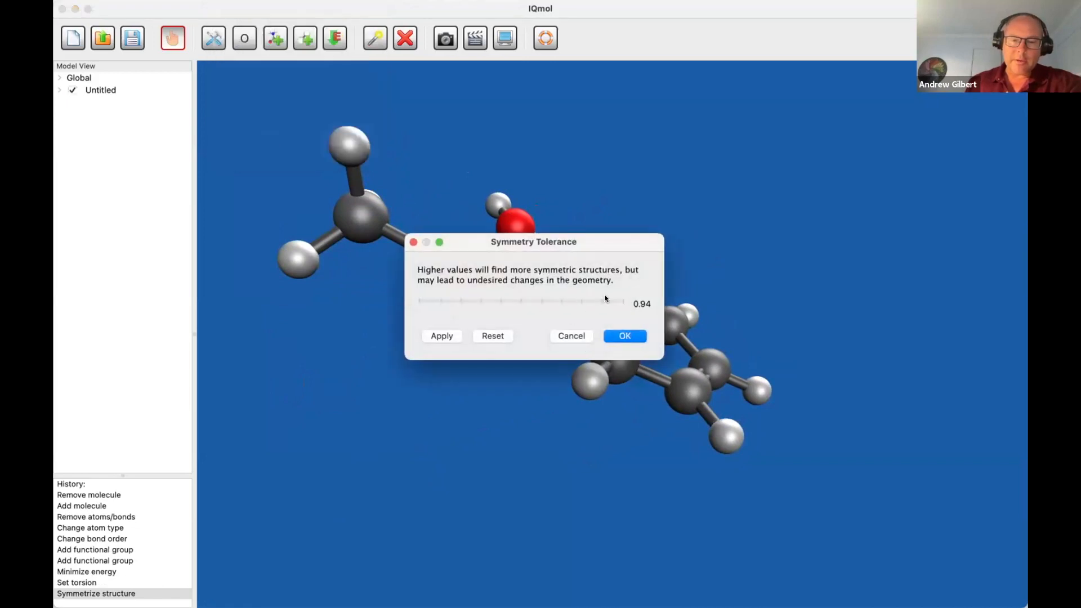
{"action": "left_click", "coordinate": [433, 335]}
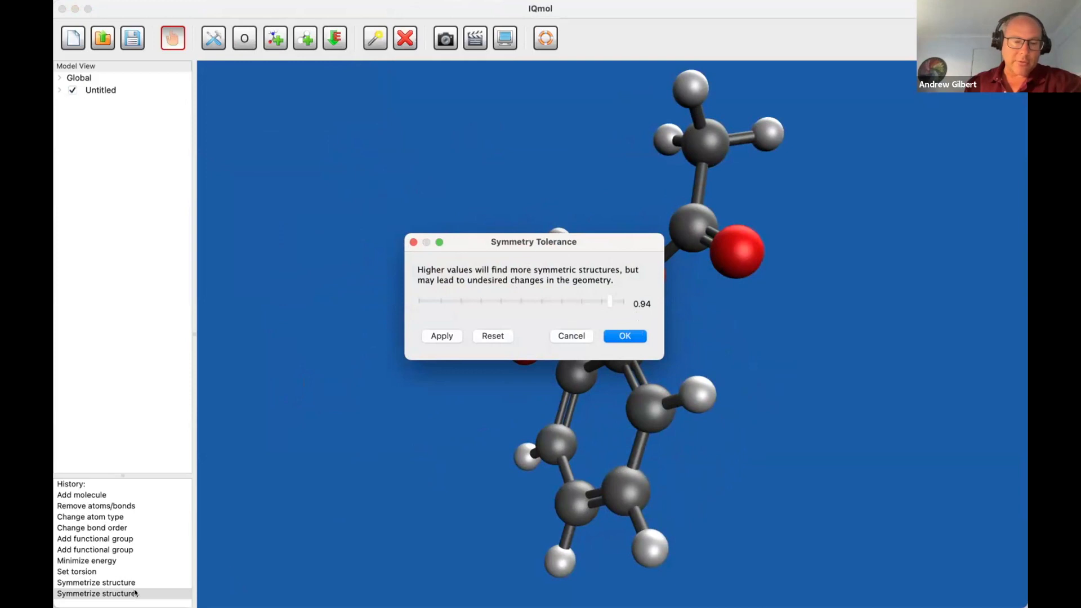
{"action": "left_click", "coordinate": [626, 336]}
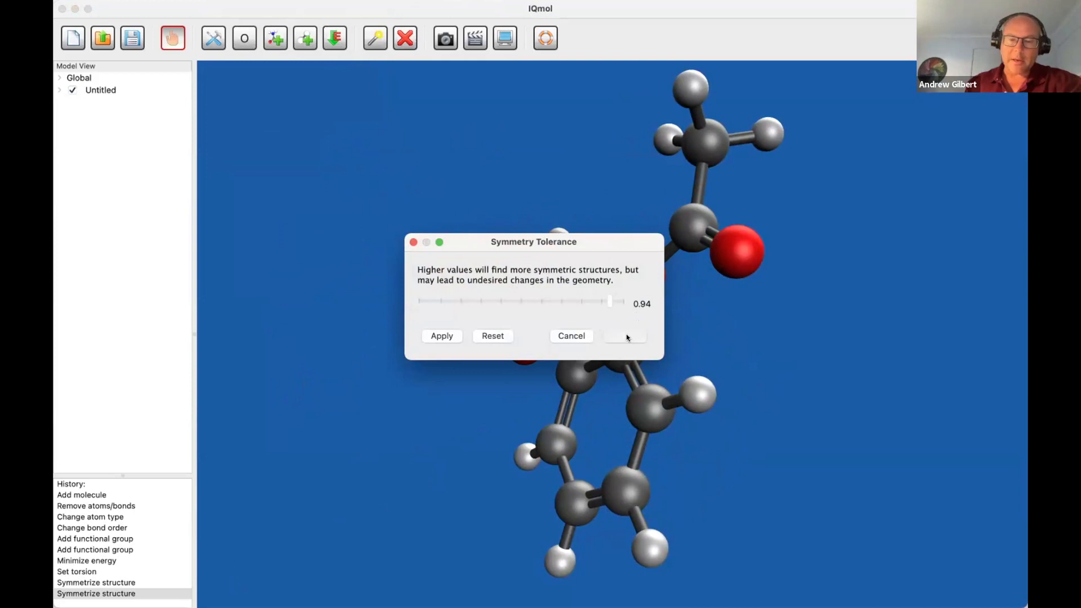
{"action": "left_click_drag", "start_coordinate": [832, 370], "coordinate": [636, 299]}
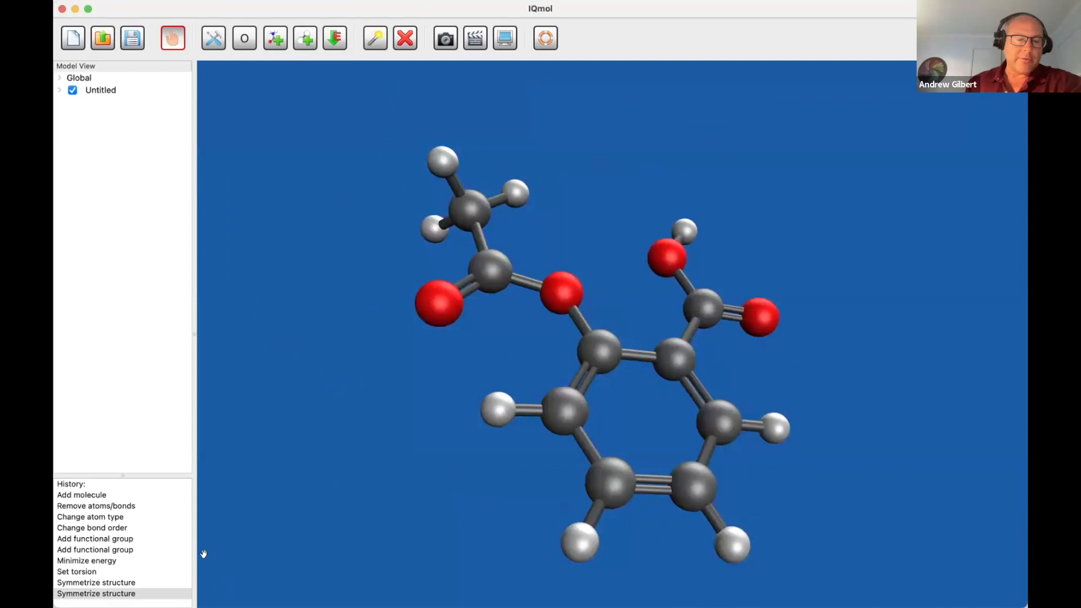
Step: Open the Info entry of the Untitled molecule to examine its properties
{"action": "left_click", "coordinate": [60, 90]}
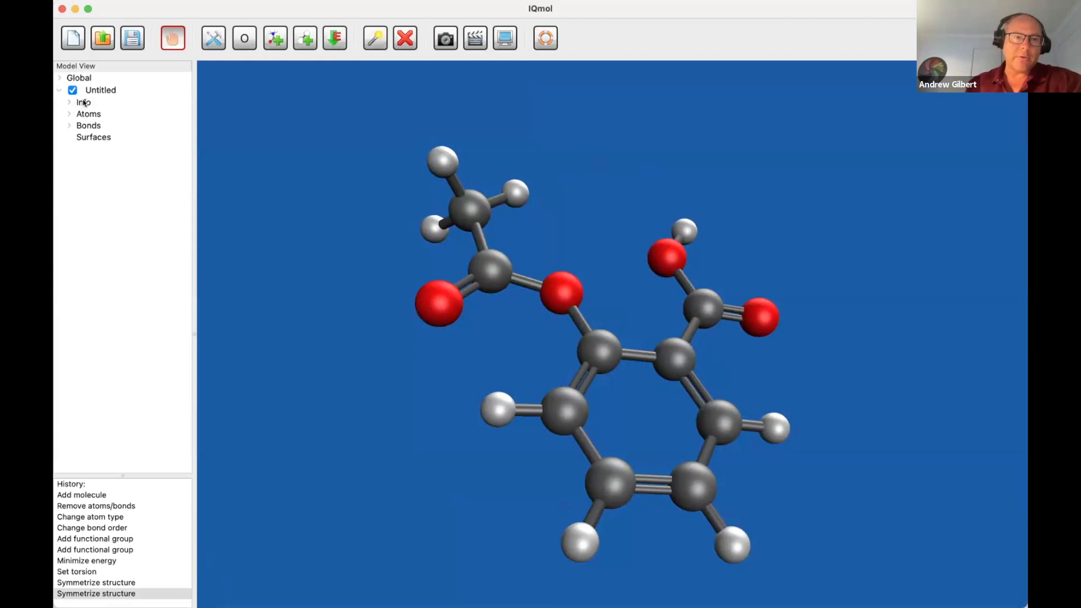
{"action": "double_click", "coordinate": [83, 102]}
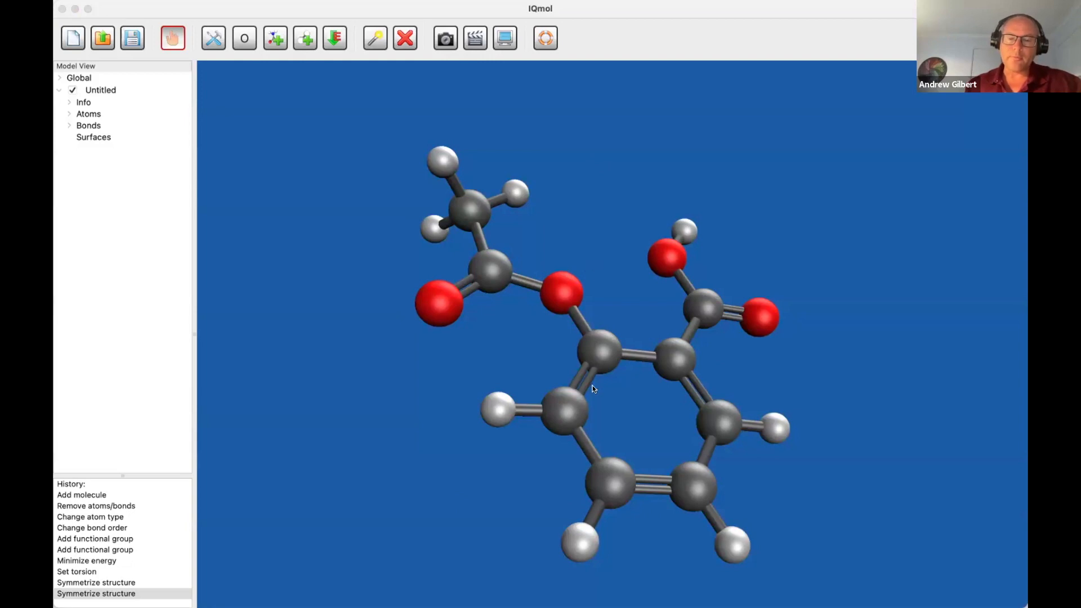
Step: Calculate a white, fully opaque Promolecule surface for the molecule
{"action": "left_click_drag", "start_coordinate": [897, 480], "coordinate": [443, 461]}
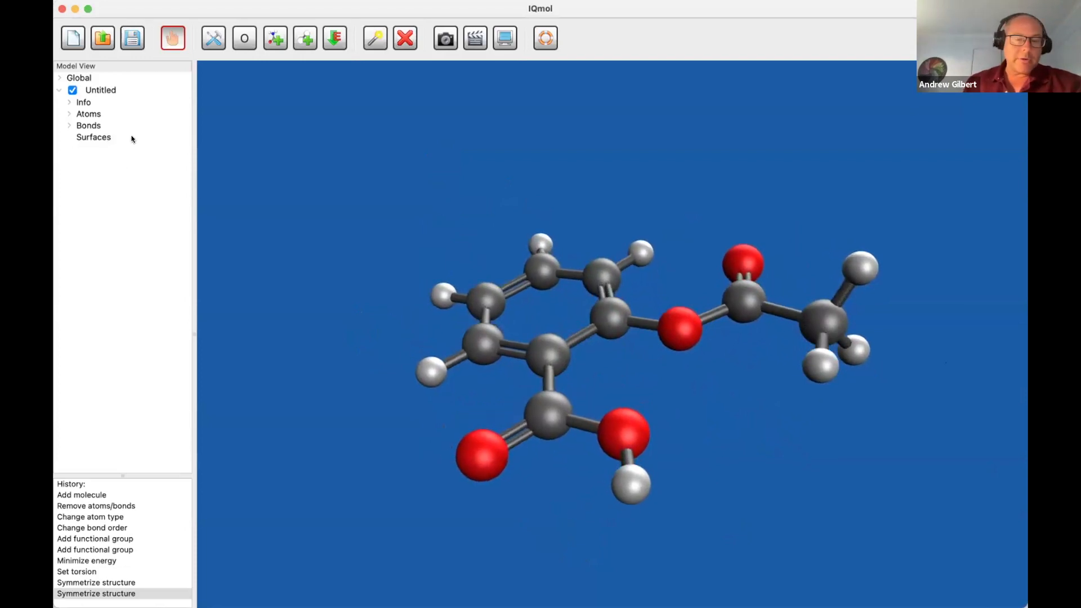
{"action": "double_click", "coordinate": [94, 138]}
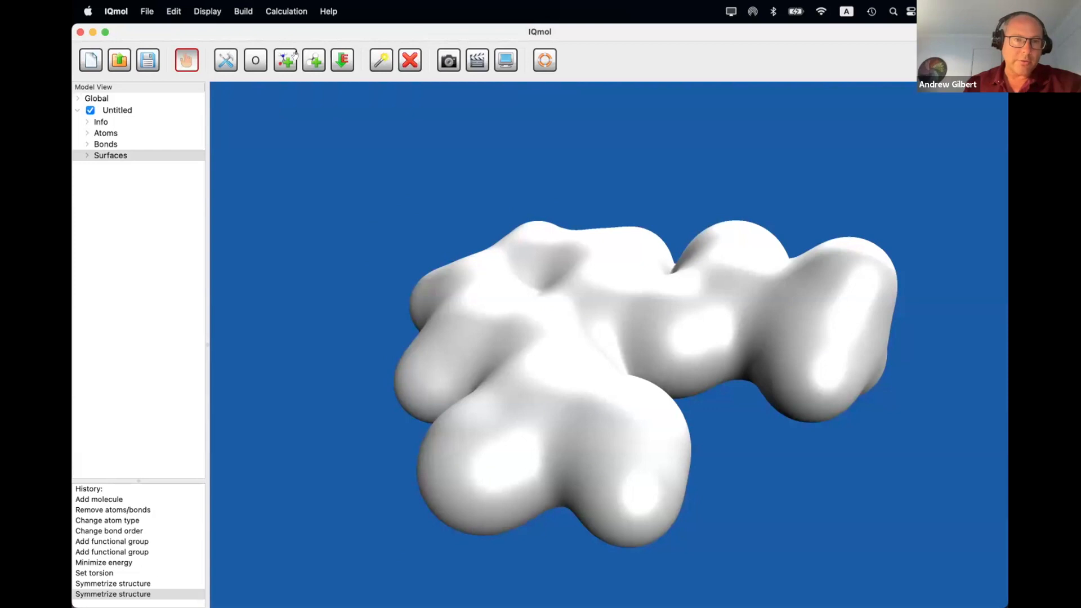
{"action": "double_click", "coordinate": [111, 156]}
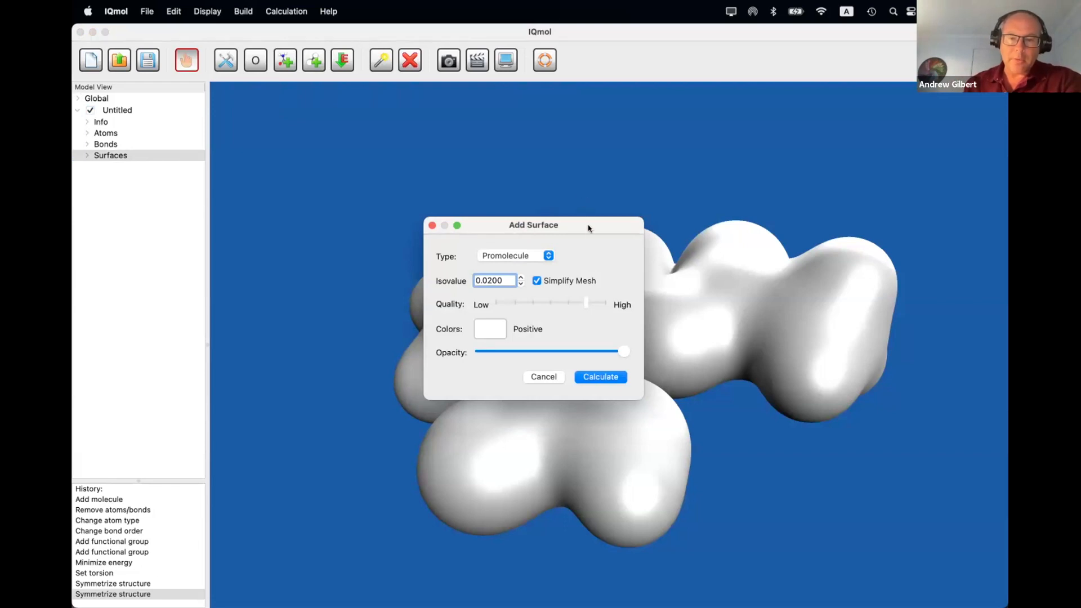
{"action": "left_click_drag", "start_coordinate": [589, 229], "coordinate": [463, 229]}
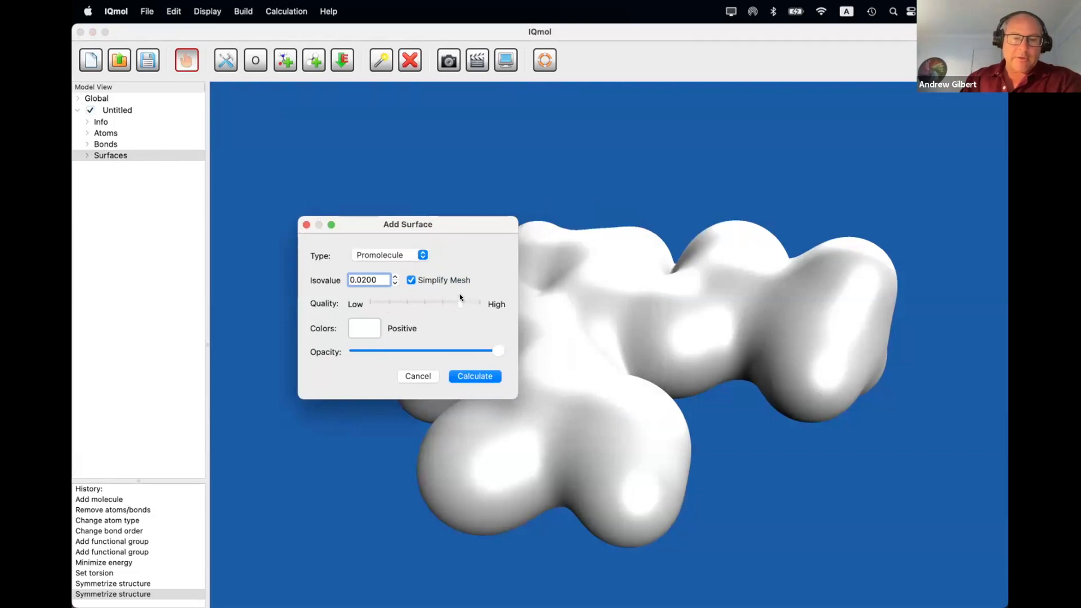
{"action": "left_click", "coordinate": [418, 375]}
Step: Open the Promolecule surface's configuration and lower its opacity to about a quarter so the atoms show through
{"action": "left_click", "coordinate": [86, 153]}
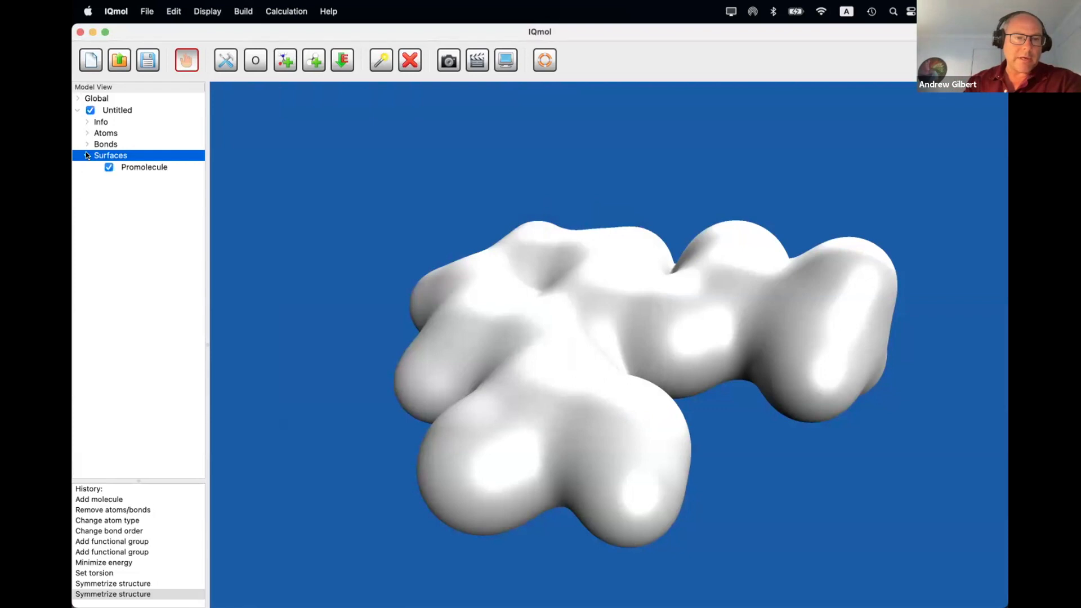
{"action": "double_click", "coordinate": [150, 167]}
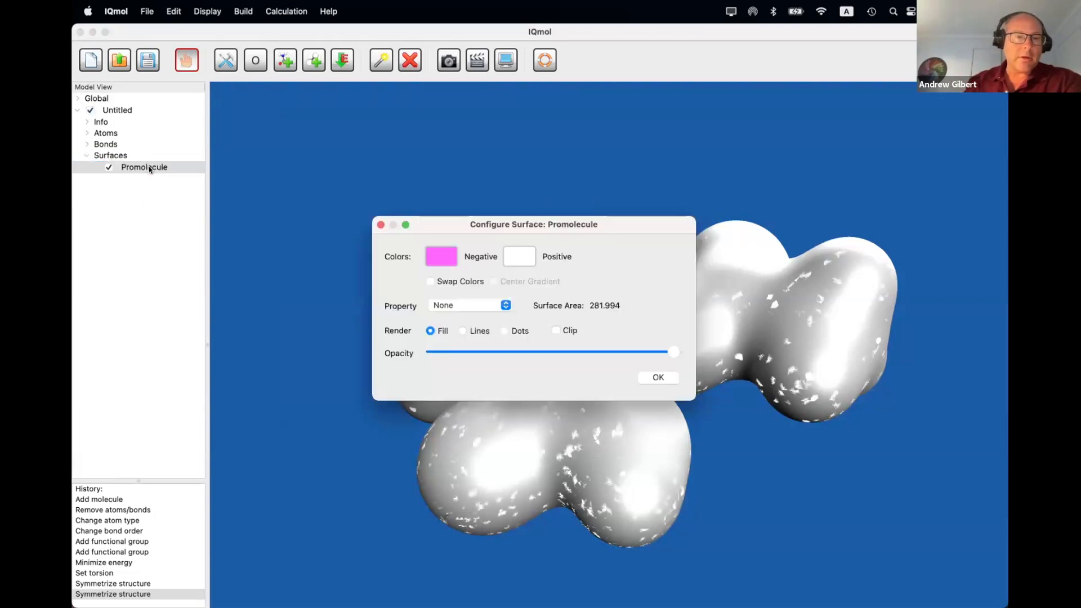
{"action": "left_click_drag", "start_coordinate": [450, 224], "coordinate": [381, 226]}
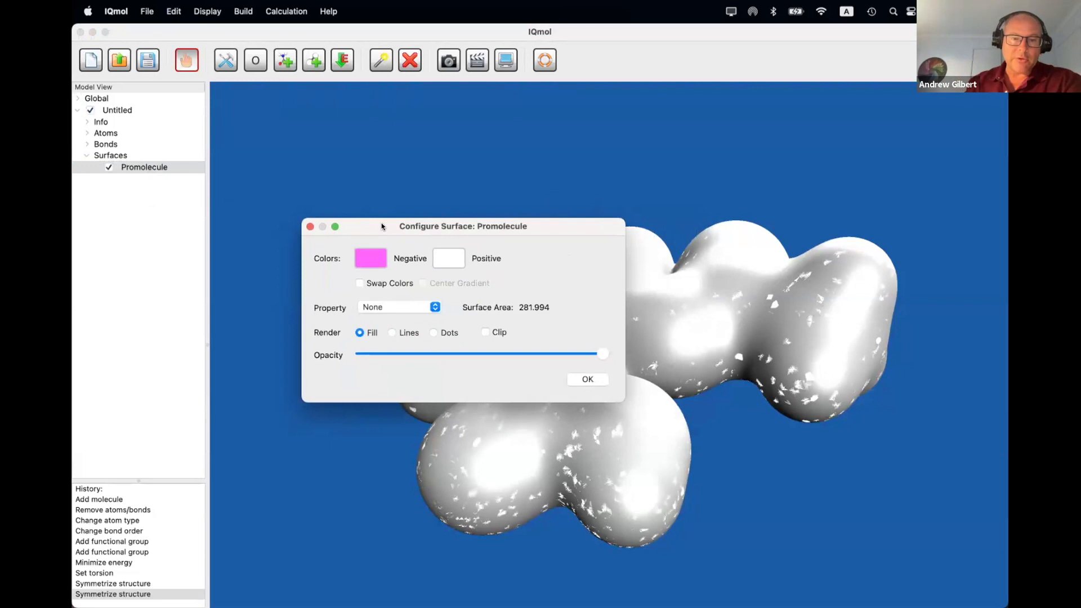
{"action": "left_click_drag", "start_coordinate": [602, 354], "coordinate": [419, 362]}
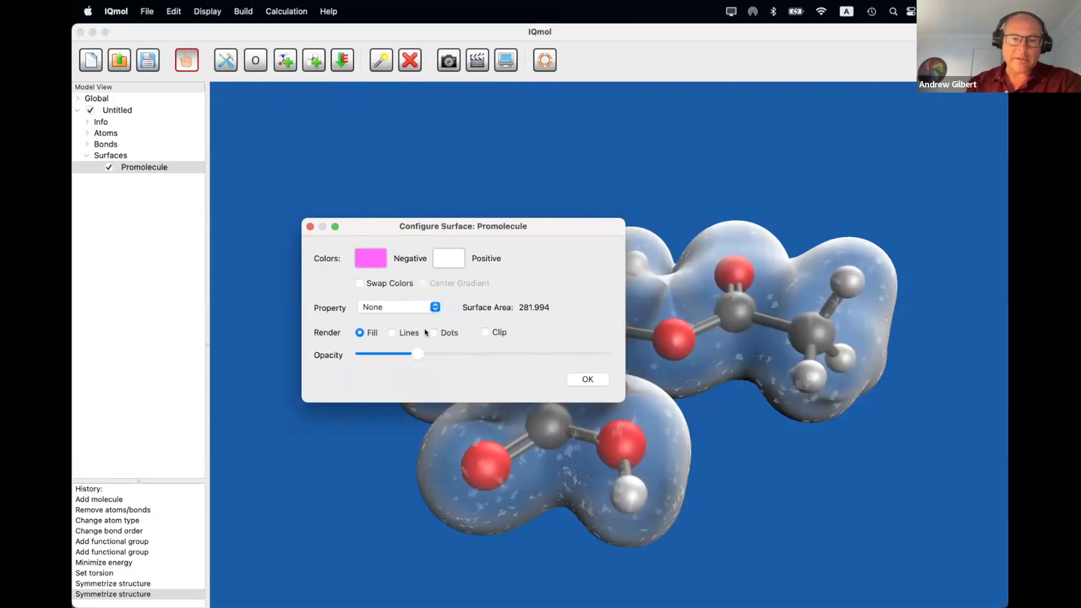
Step: Try the Lines rendering, color the surface by the ESP (Gasteiger) property, restore Fill rendering and accept the configuration
{"action": "left_click", "coordinate": [389, 333]}
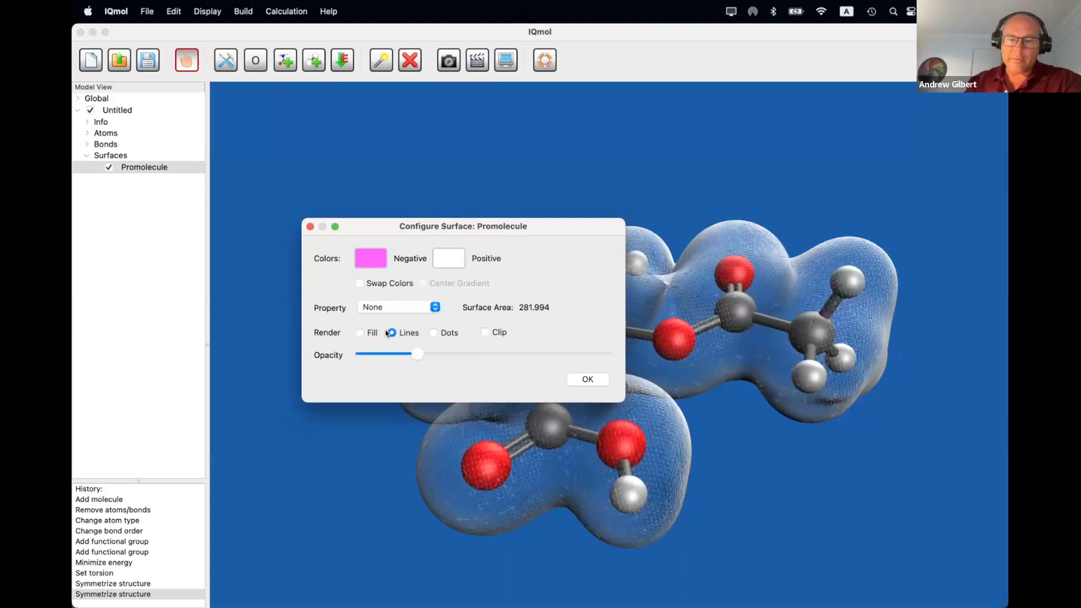
{"action": "left_click", "coordinate": [398, 307]}
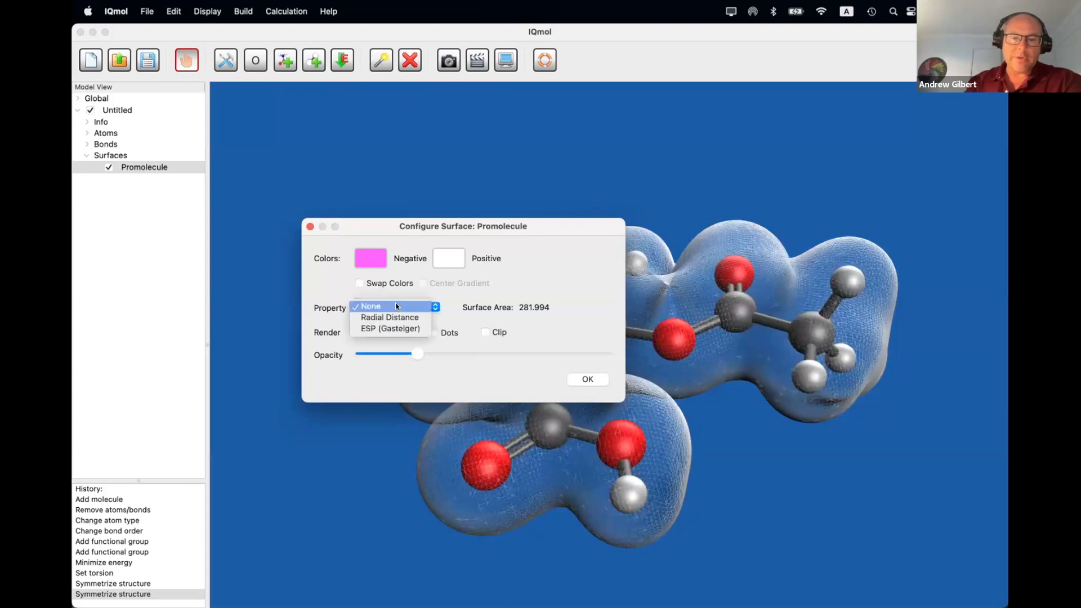
{"action": "left_click", "coordinate": [407, 327]}
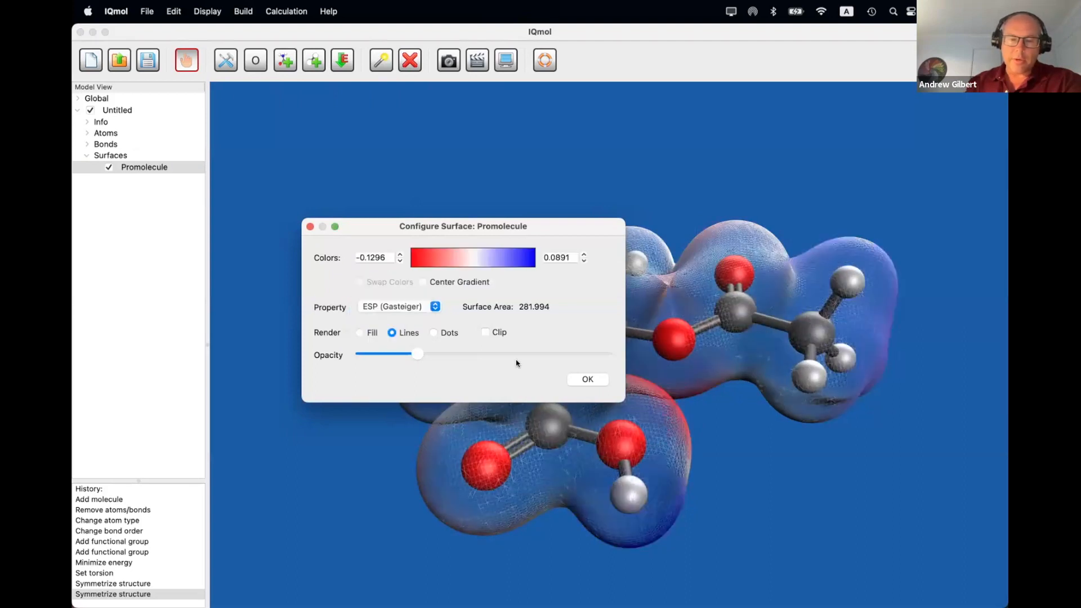
{"action": "left_click", "coordinate": [359, 333]}
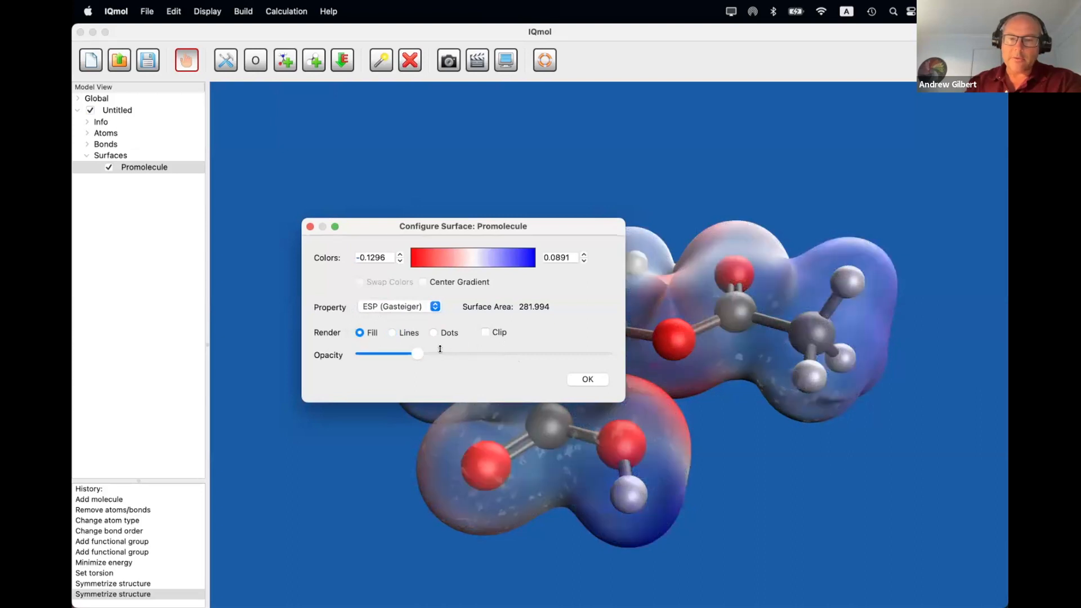
{"action": "left_click", "coordinate": [587, 380]}
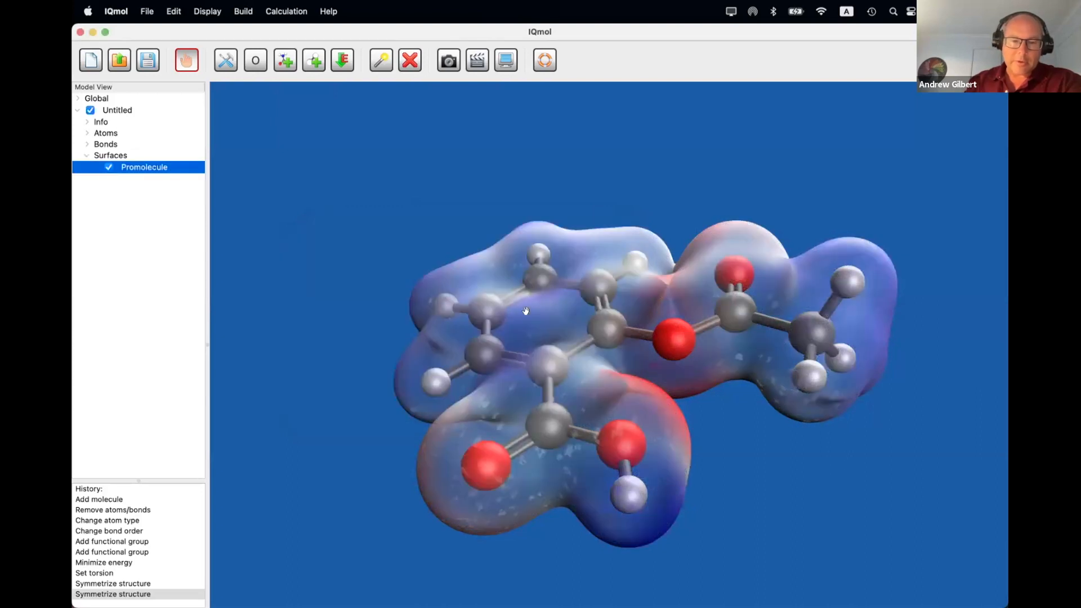
Step: Inspect the ESP-colored surface with the molecule turned to face the viewer, and hide the Promolecule surface
{"action": "left_click", "coordinate": [108, 167]}
{"action": "left_click", "coordinate": [108, 168]}
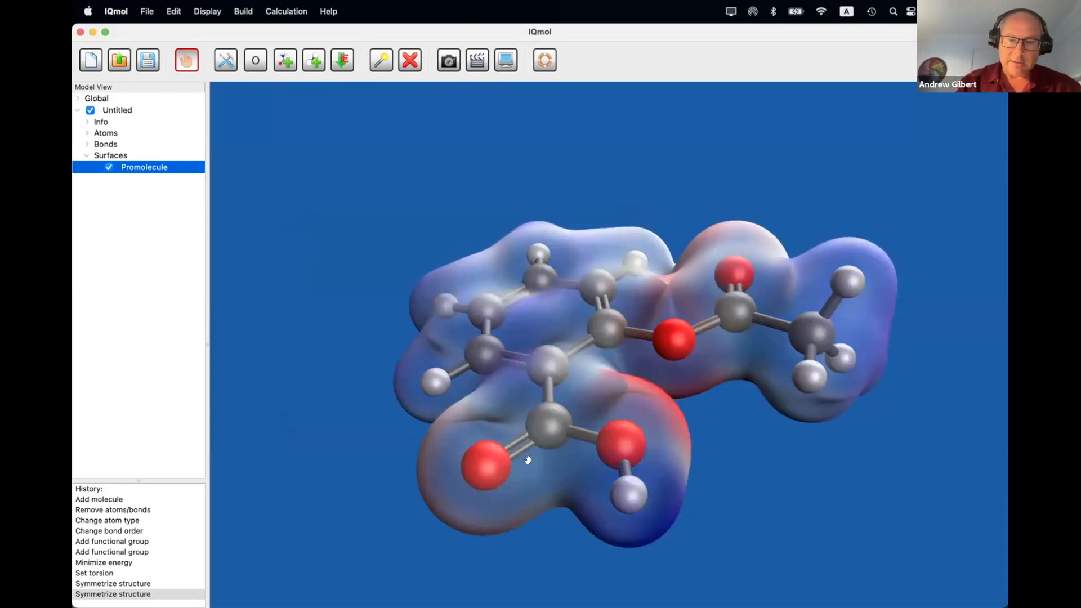
{"action": "left_click_drag", "start_coordinate": [557, 522], "coordinate": [531, 544]}
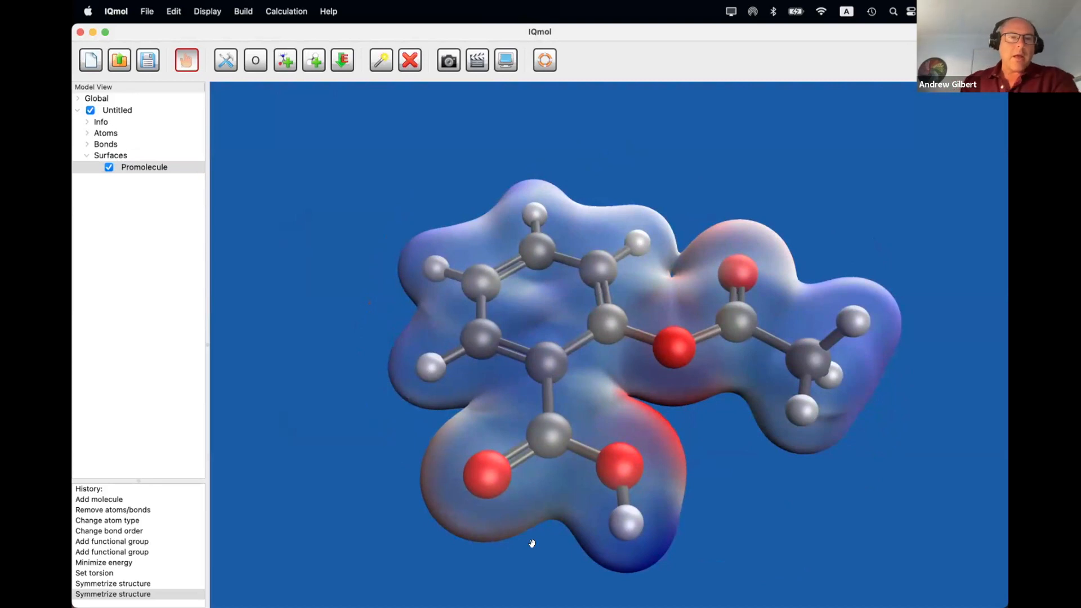
{"action": "left_click_drag", "start_coordinate": [362, 497], "coordinate": [444, 511]}
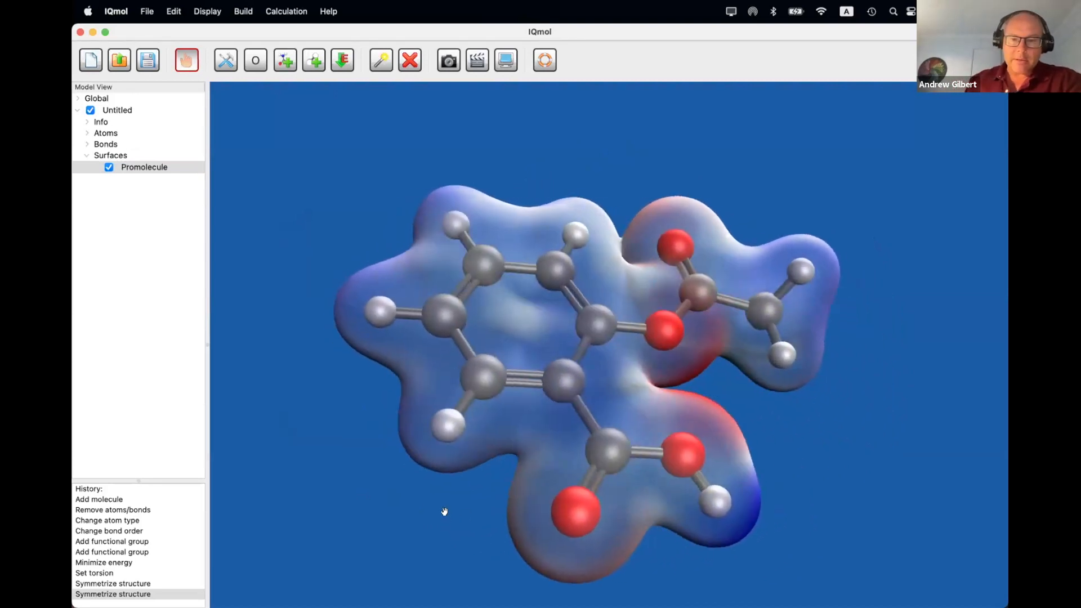
{"action": "left_click", "coordinate": [109, 168]}
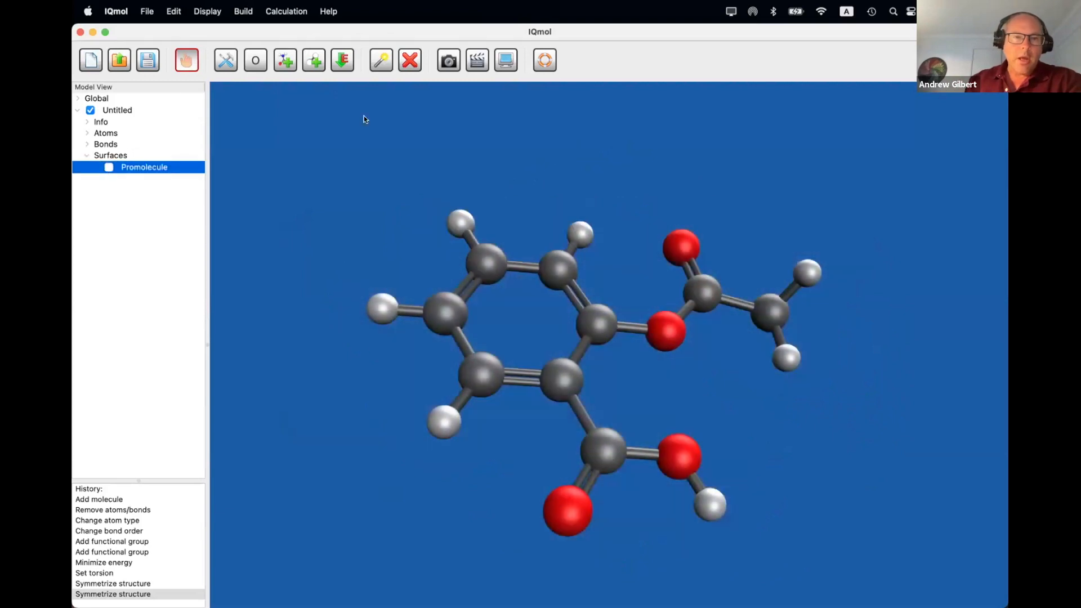
Step: Open the Q-Chem job setup, reset its options to the defaults and set the calculation method to B3LYP
{"action": "left_click", "coordinate": [285, 12]}
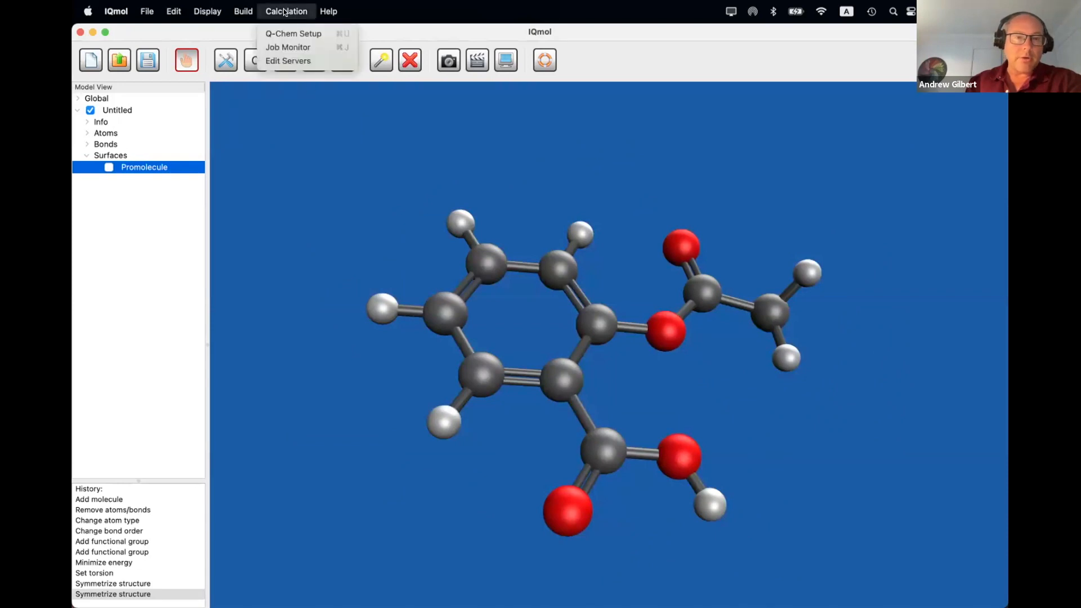
{"action": "left_click", "coordinate": [294, 35]}
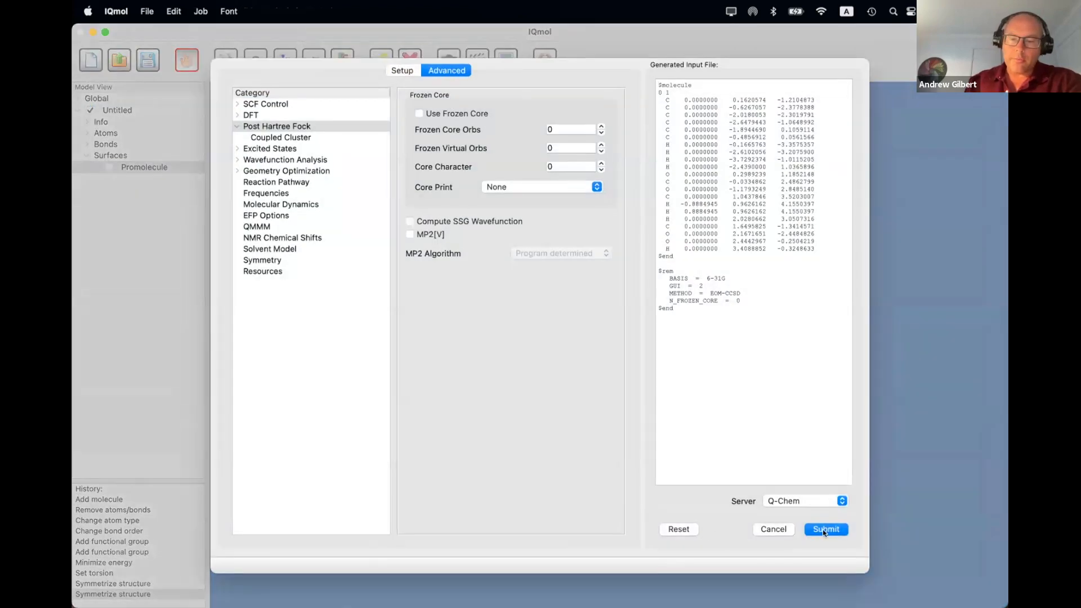
{"action": "left_click", "coordinate": [403, 69]}
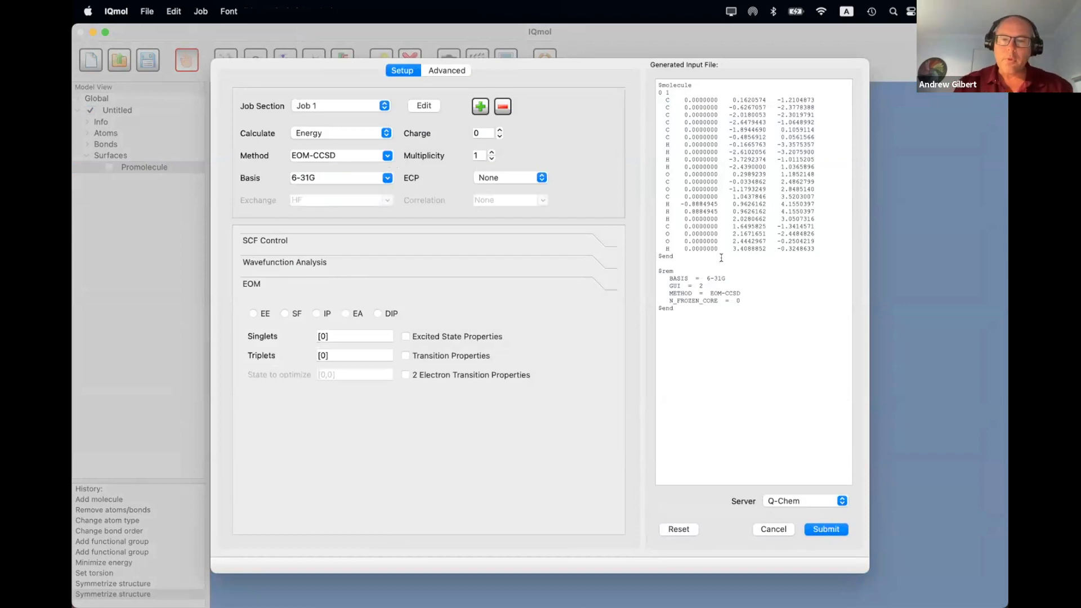
{"action": "left_click", "coordinate": [801, 503]}
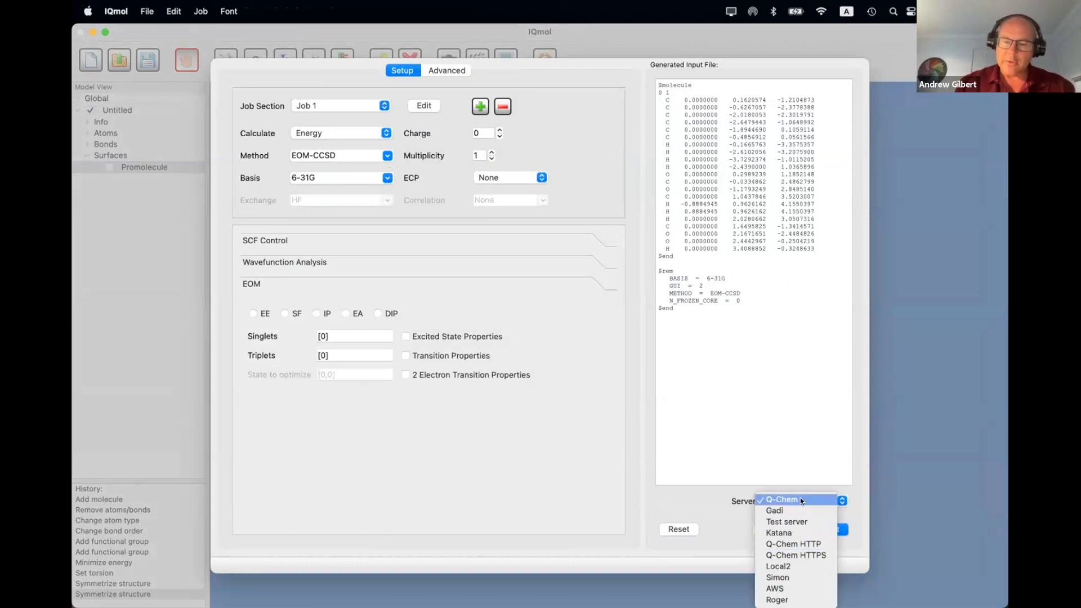
{"action": "left_click", "coordinate": [682, 488]}
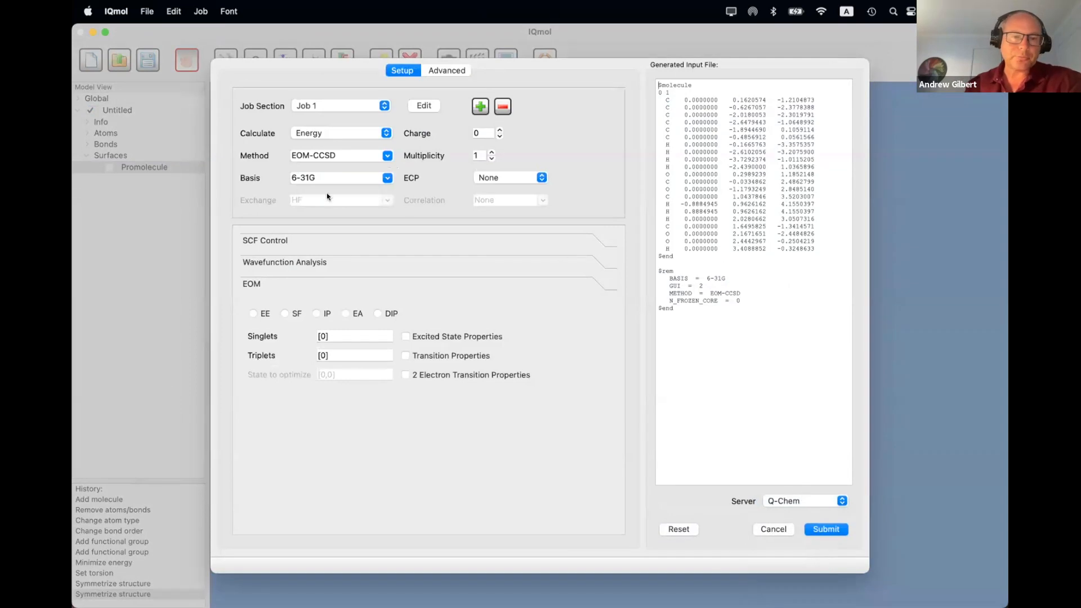
{"action": "left_click", "coordinate": [388, 156]}
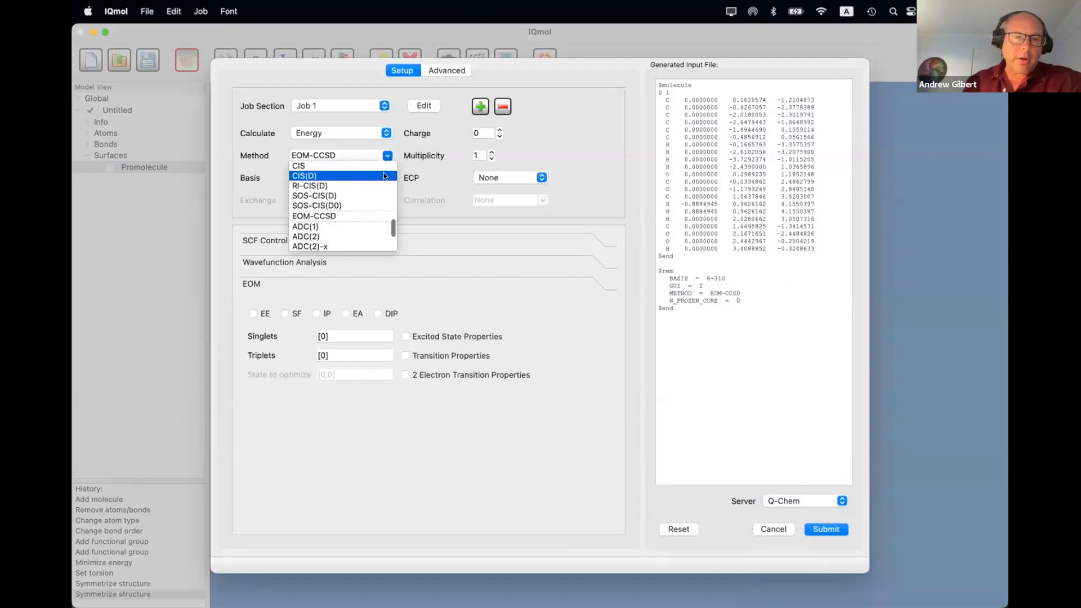
{"action": "left_click", "coordinate": [432, 187]}
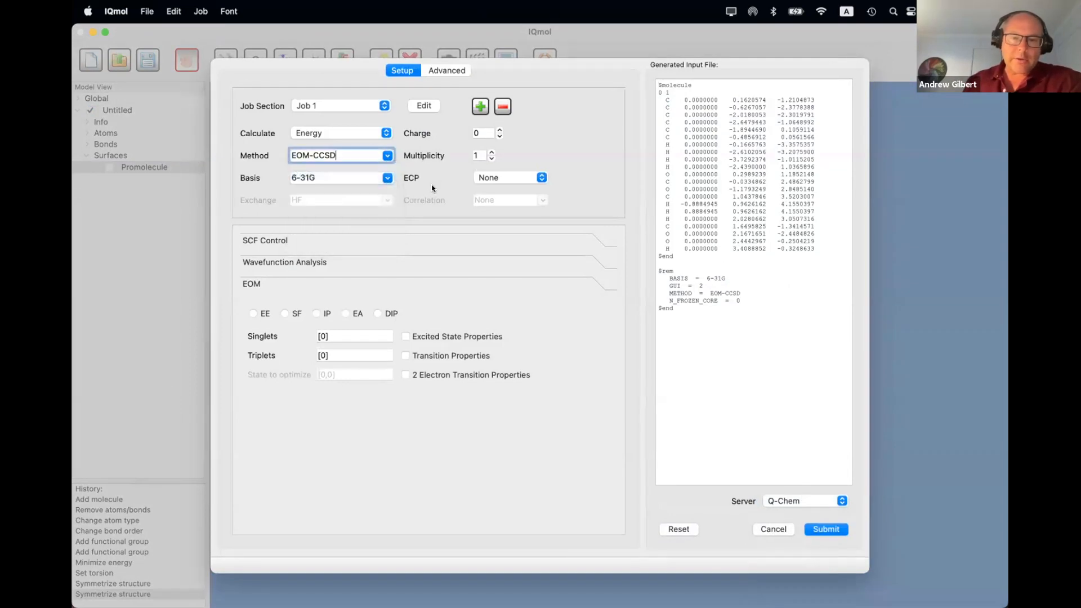
{"action": "left_click", "coordinate": [679, 528]}
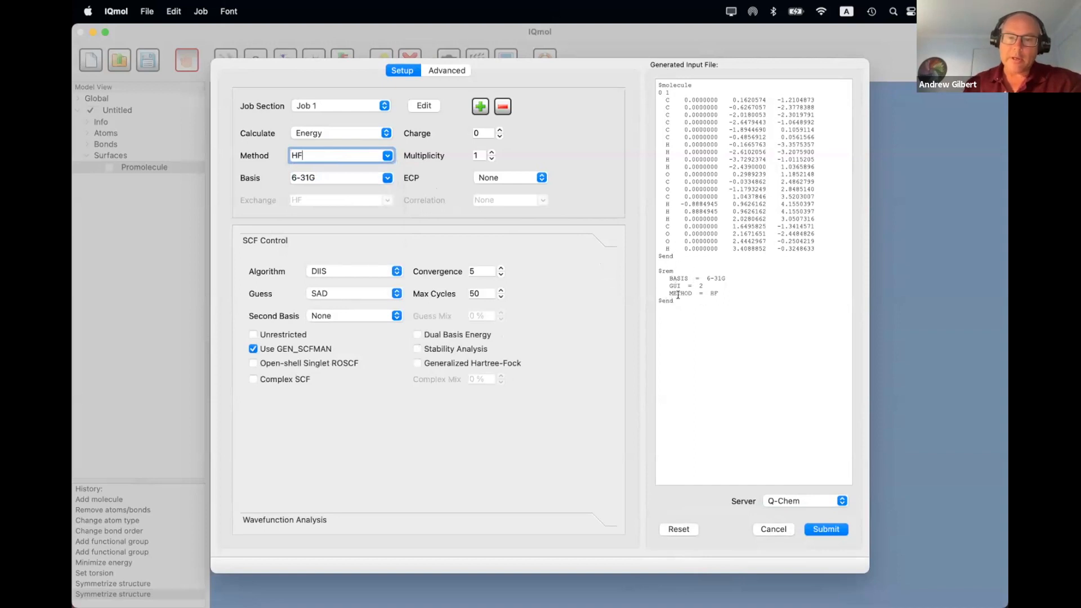
{"action": "left_click", "coordinate": [388, 156]}
{"action": "left_click", "coordinate": [380, 173]}
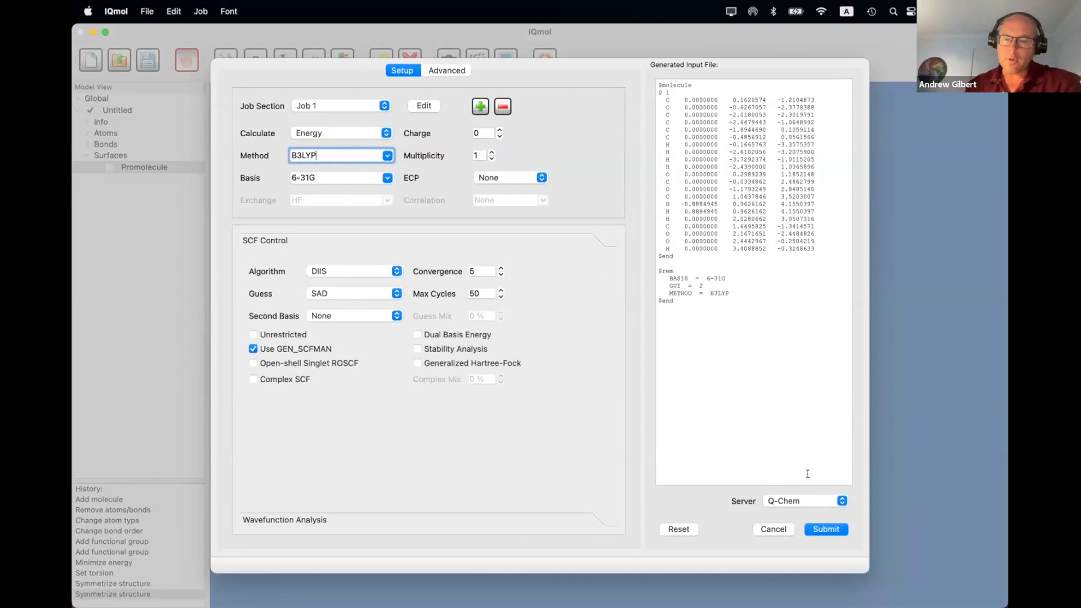
Step: Submit the energy job to the Q-Chem server under the job name Aspirin
{"action": "left_click", "coordinate": [825, 529]}
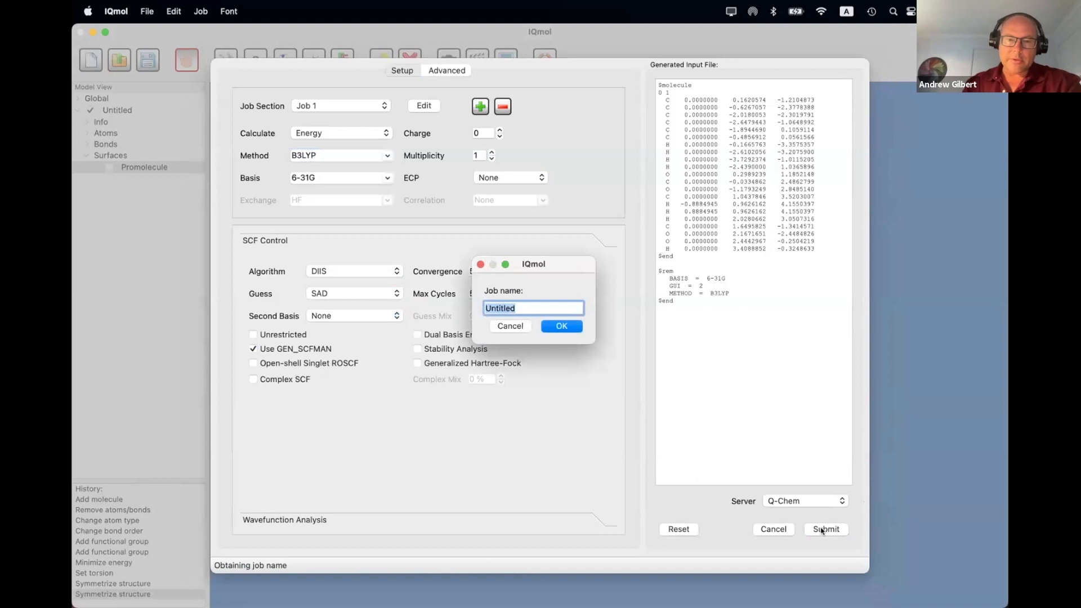
{"action": "type", "text": "Aspirin"}
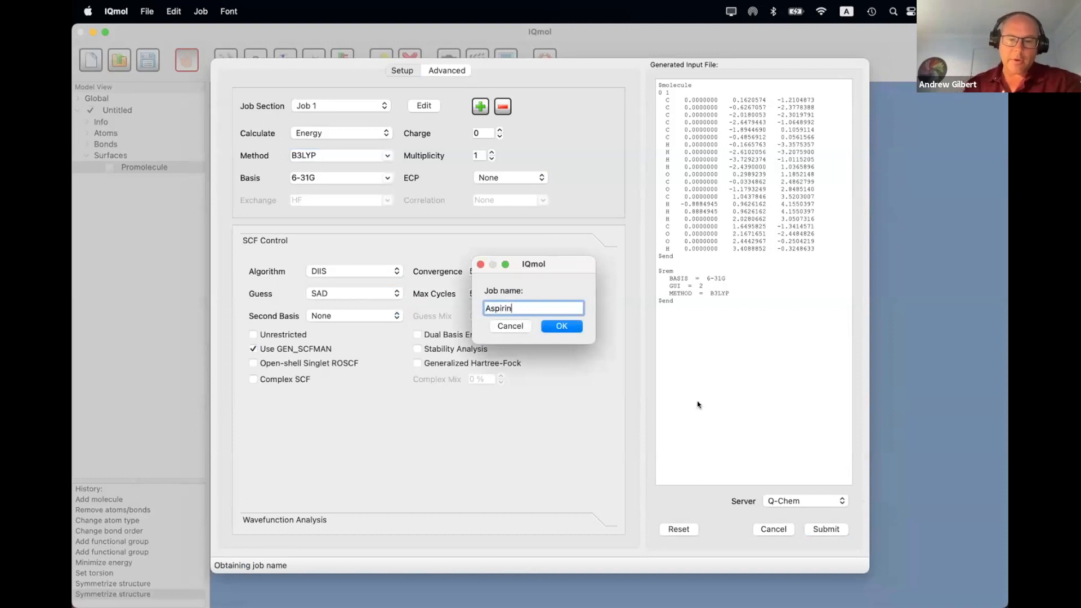
{"action": "left_click", "coordinate": [560, 327]}
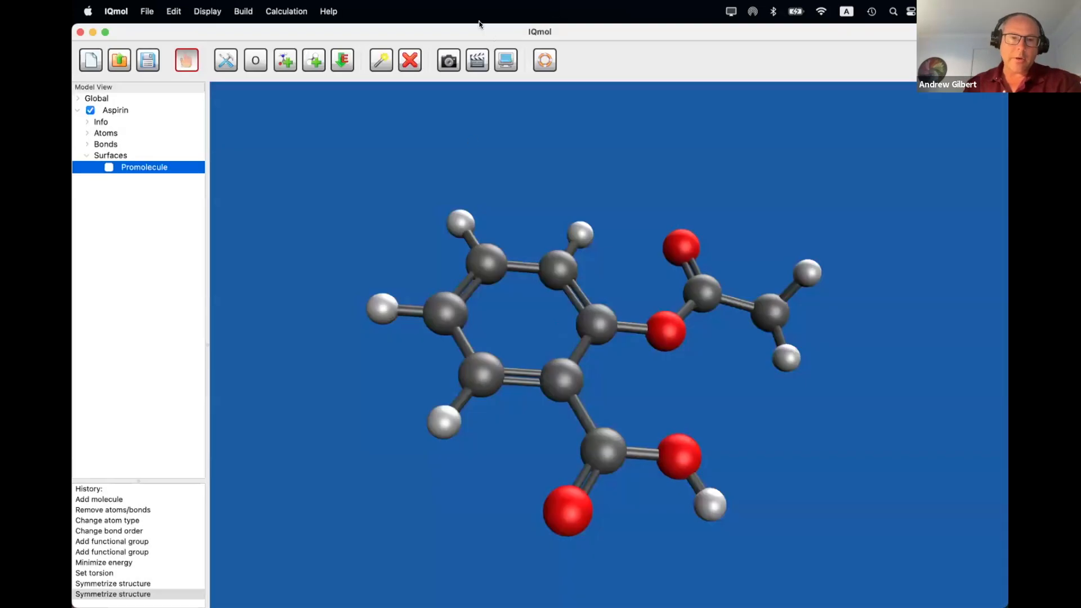
Step: Collapse the Aspirin model entry and check the Aspirin job in the Job Monitor
{"action": "left_click", "coordinate": [78, 111]}
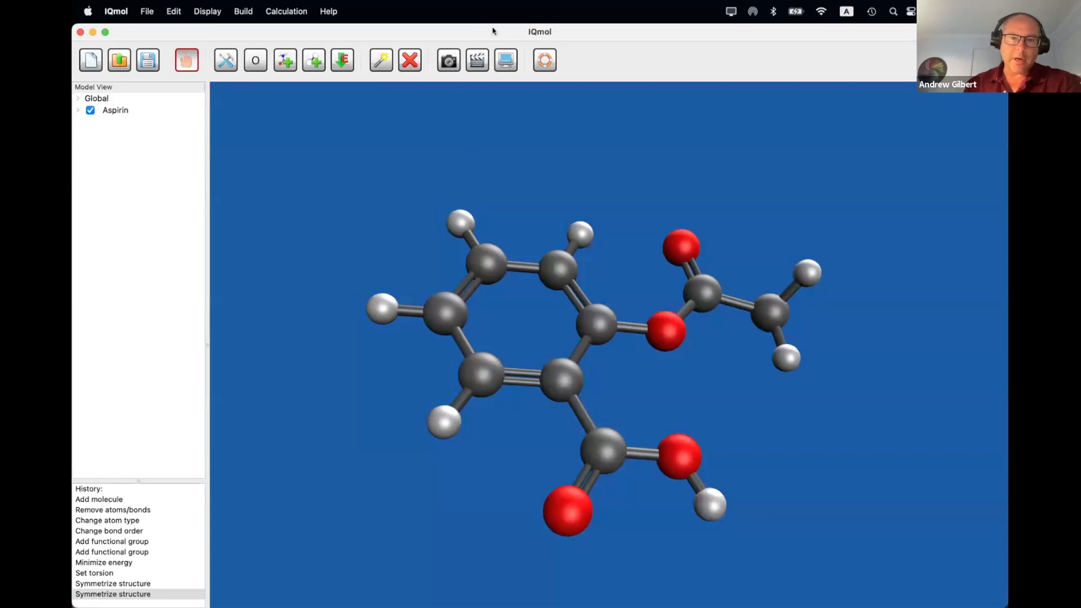
{"action": "left_click", "coordinate": [277, 10]}
{"action": "left_click", "coordinate": [288, 48]}
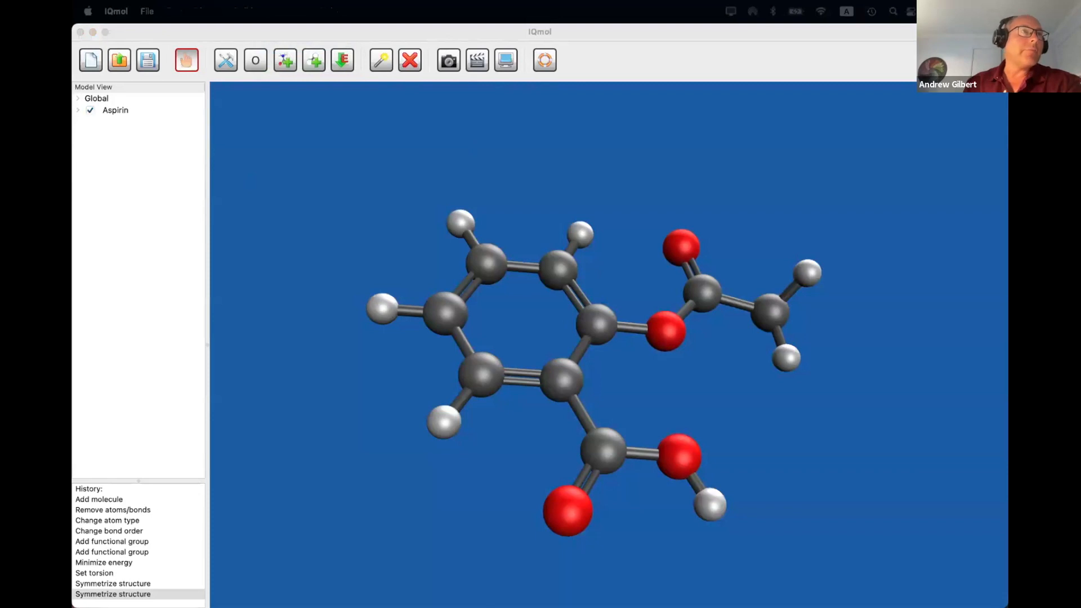
{"action": "left_click_drag", "start_coordinate": [550, 448], "coordinate": [522, 209]}
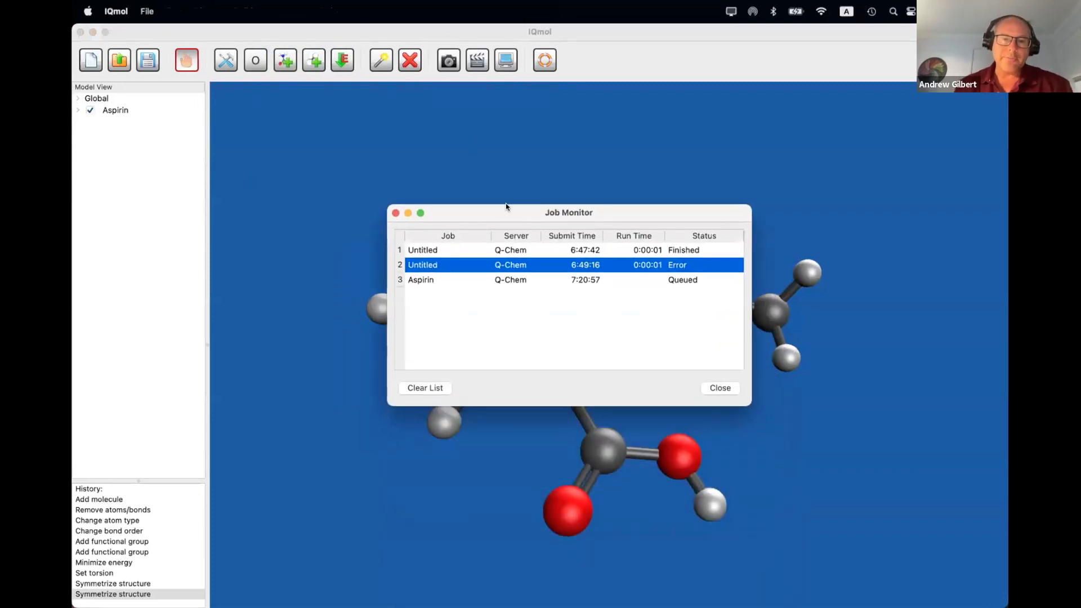
{"action": "left_click", "coordinate": [445, 281]}
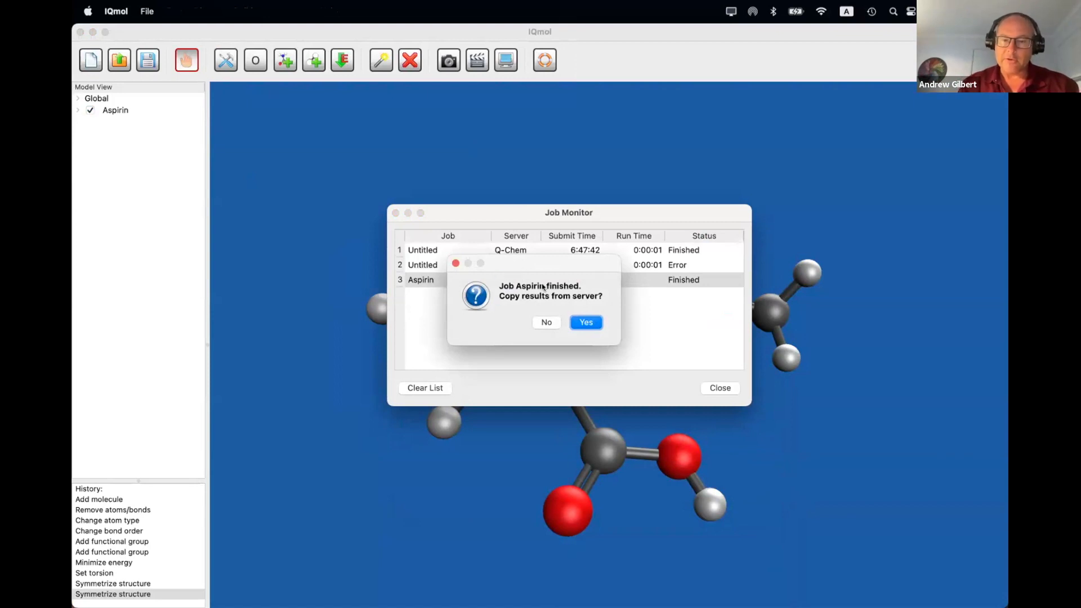
Step: Copy the finished job's results from the server into a new folder named Aspirin inside WSCC
{"action": "left_click", "coordinate": [593, 319]}
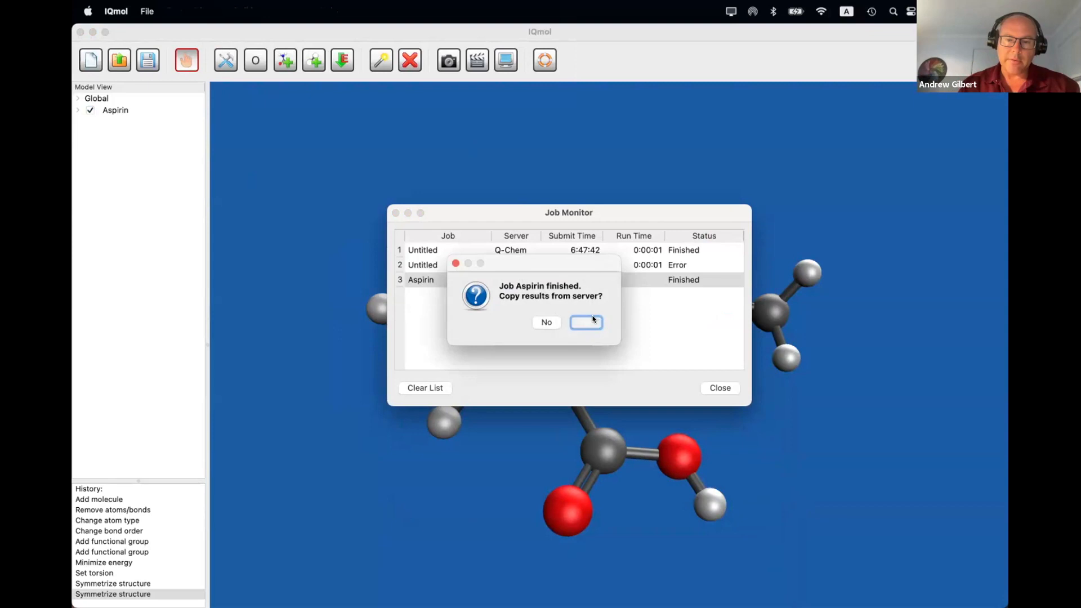
{"action": "left_click", "coordinate": [593, 320]}
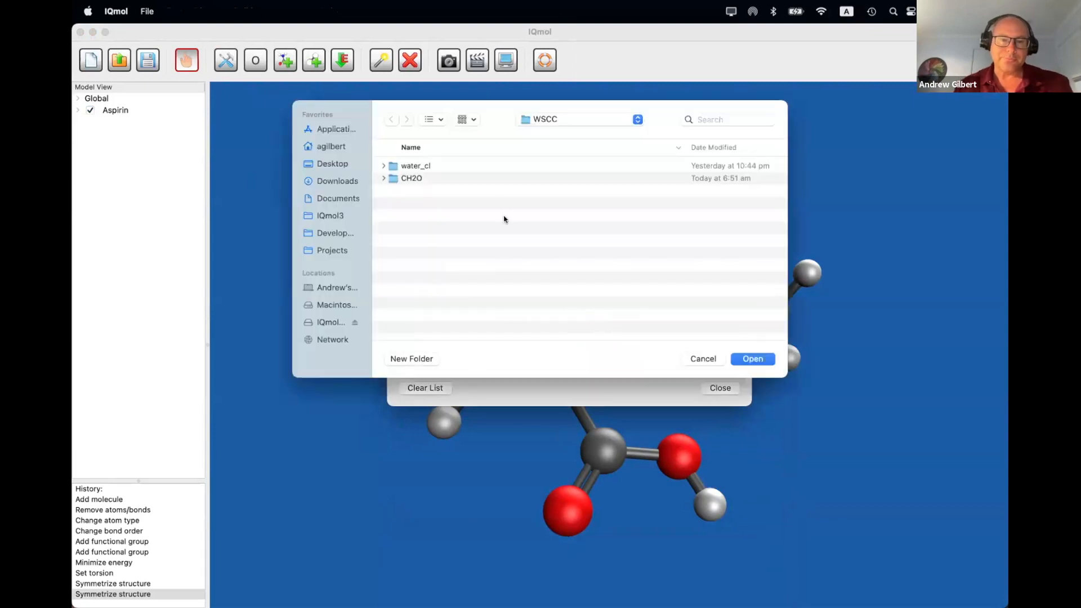
{"action": "left_click", "coordinate": [411, 359]}
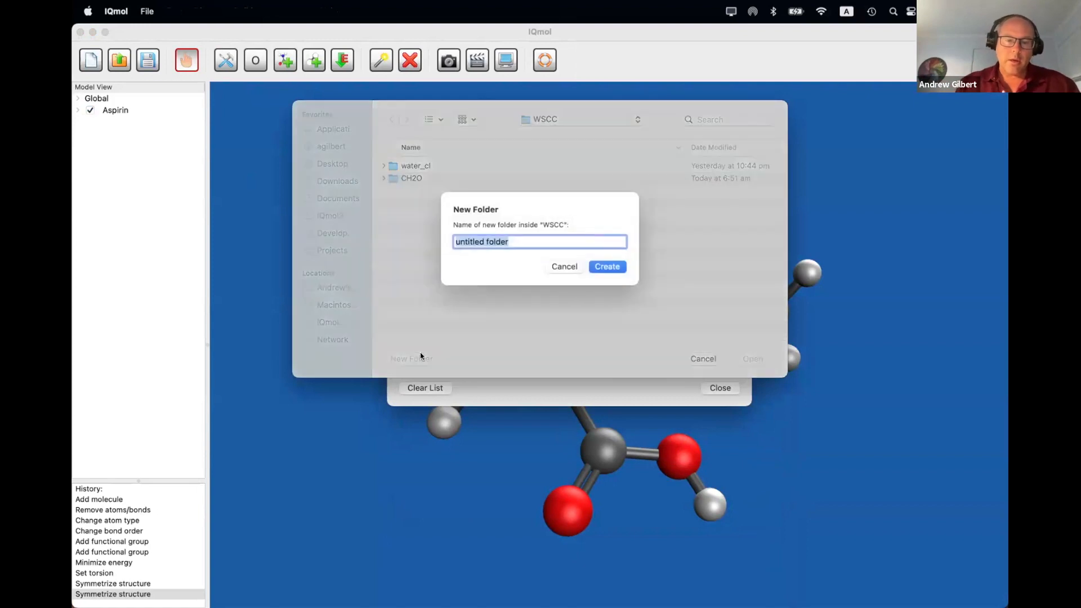
{"action": "type", "text": "Aspirin"}
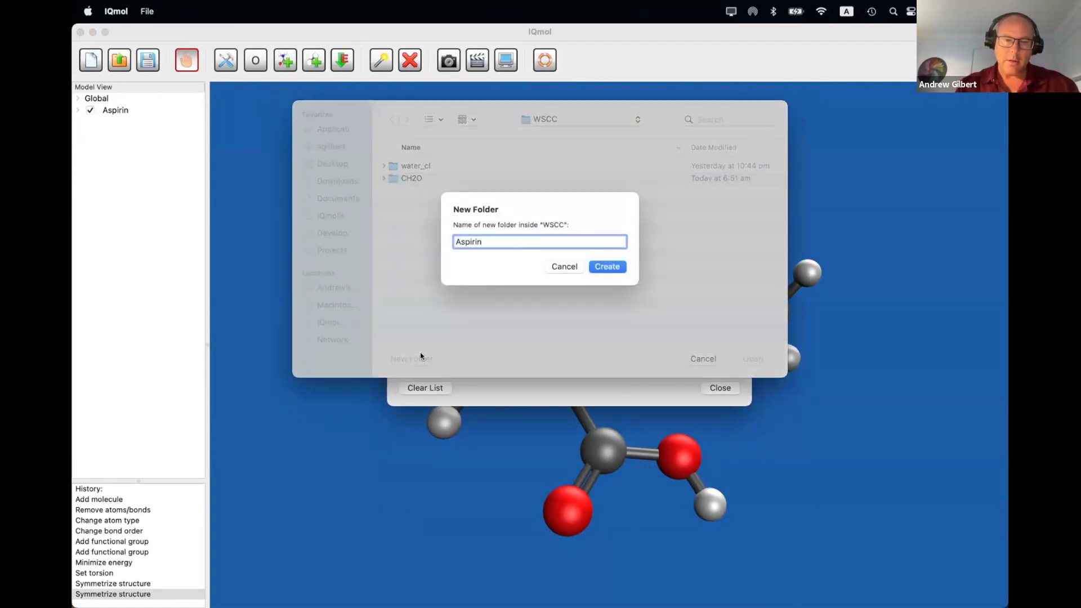
{"action": "left_click", "coordinate": [607, 269]}
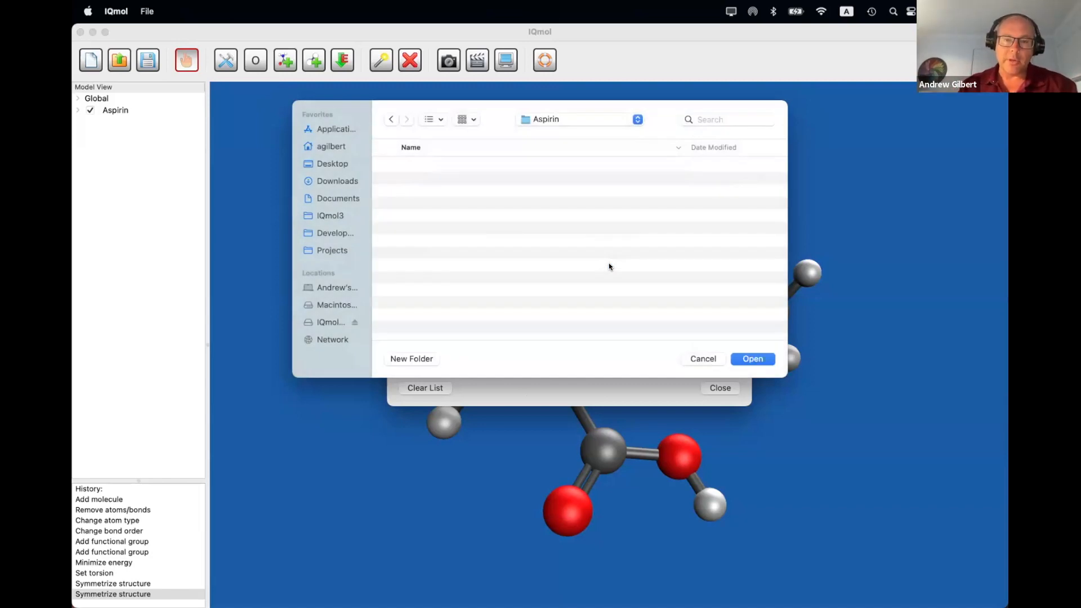
{"action": "left_click", "coordinate": [761, 358]}
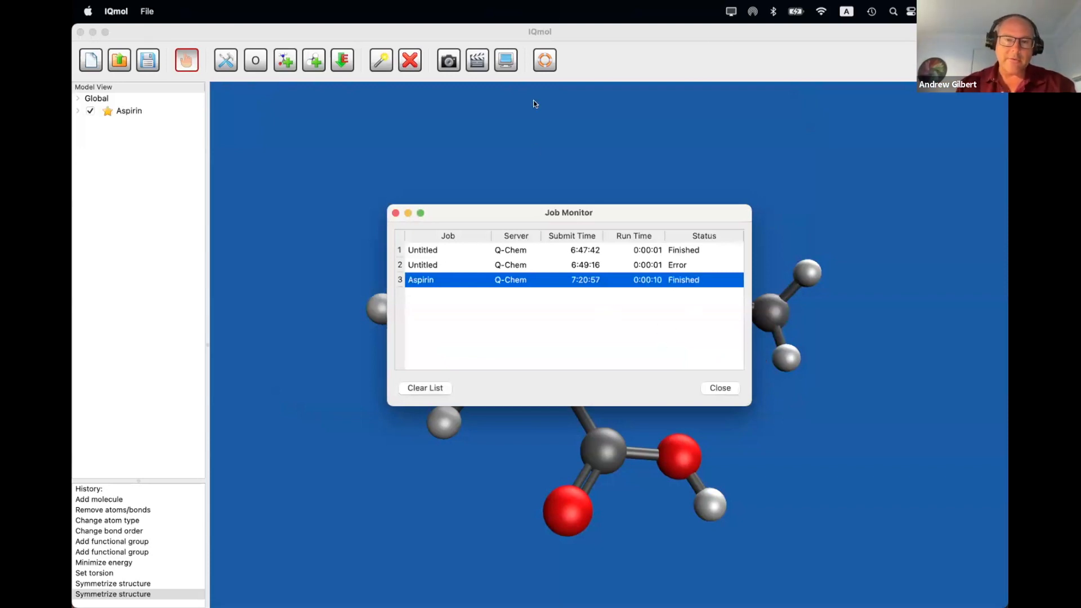
Step: List the Aspirin model's result files and read through the Aspirin.out output down to the nuclear orientation and basis set details
{"action": "left_click", "coordinate": [562, 34]}
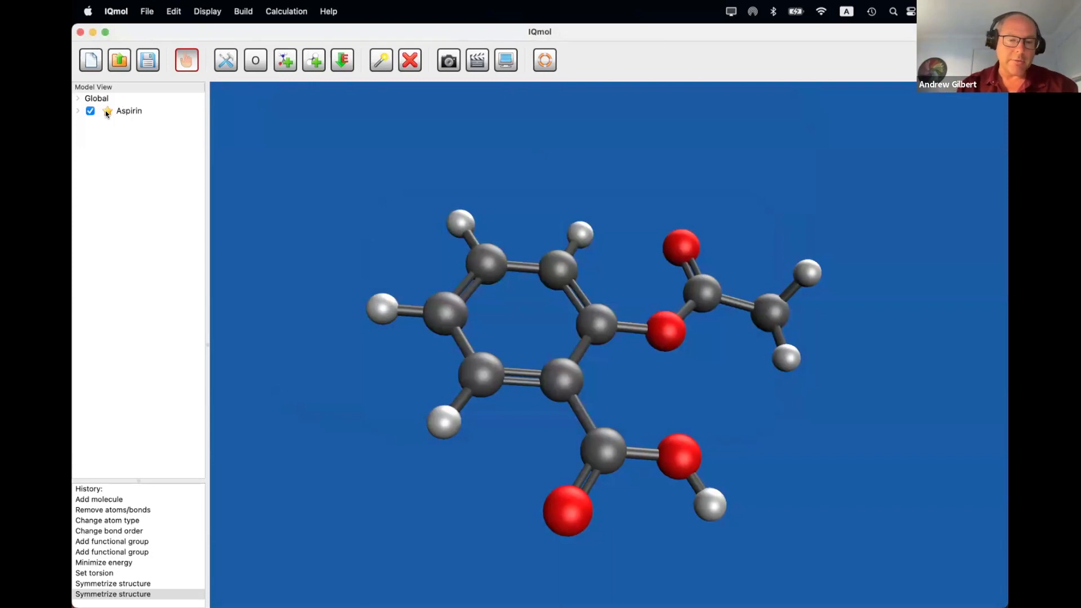
{"action": "left_click", "coordinate": [78, 111]}
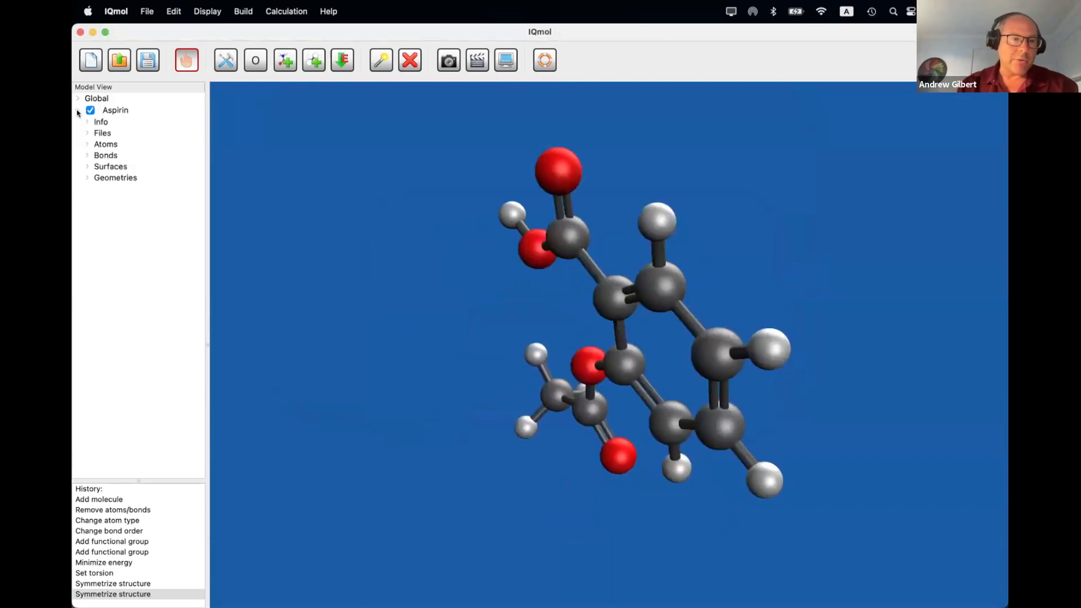
{"action": "left_click_drag", "start_coordinate": [733, 167], "coordinate": [546, 236]}
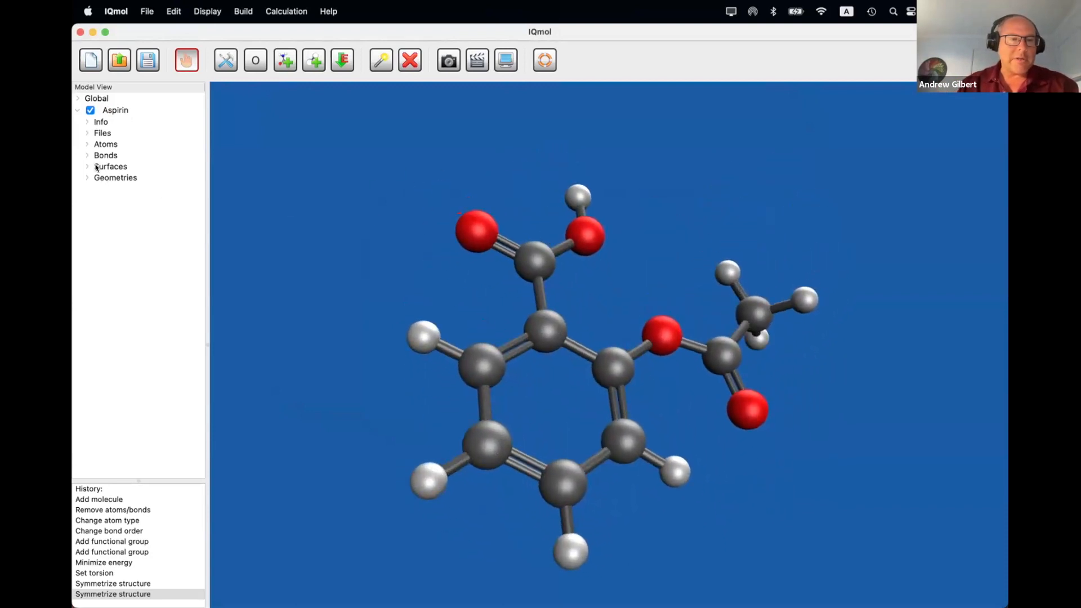
{"action": "left_click", "coordinate": [88, 134]}
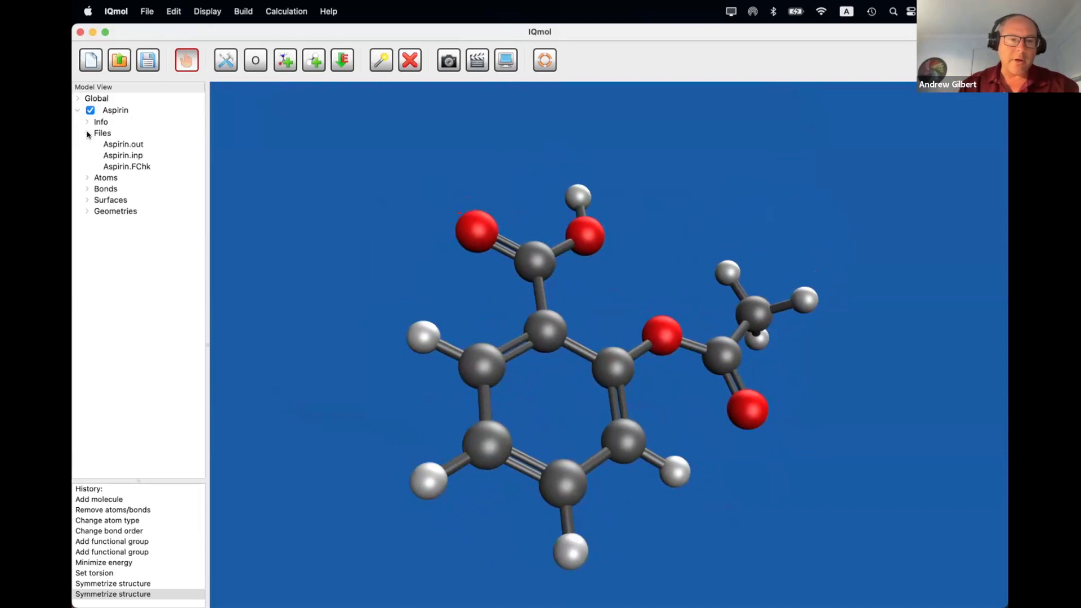
{"action": "double_click", "coordinate": [120, 145]}
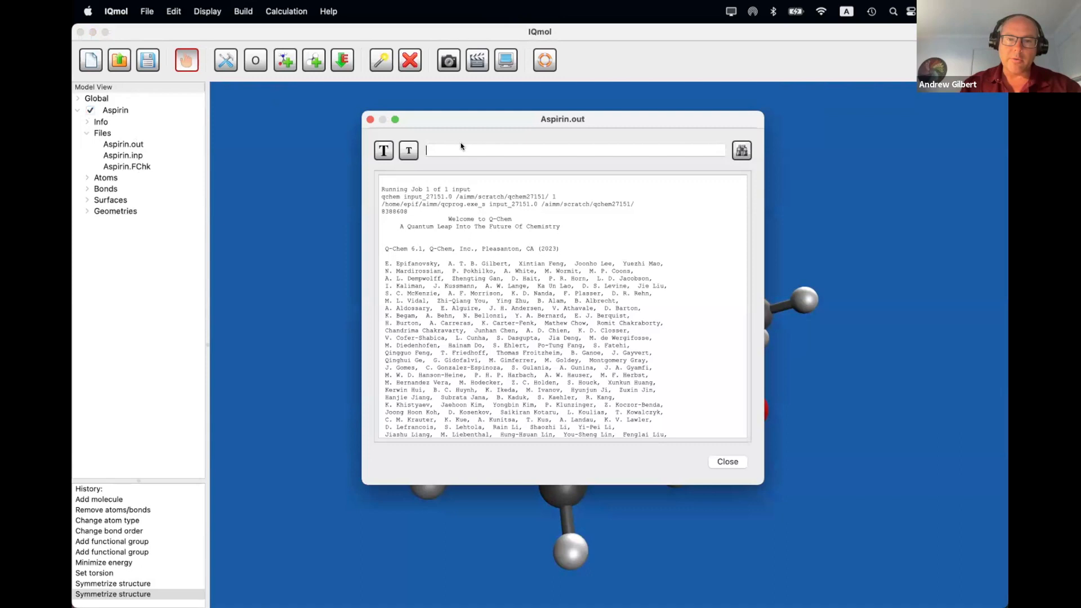
{"action": "scroll", "coordinate": [560, 309], "scroll_direction": "down", "scroll_amount": 10}
{"action": "scroll", "coordinate": [561, 311], "scroll_direction": "down", "scroll_amount": 15}
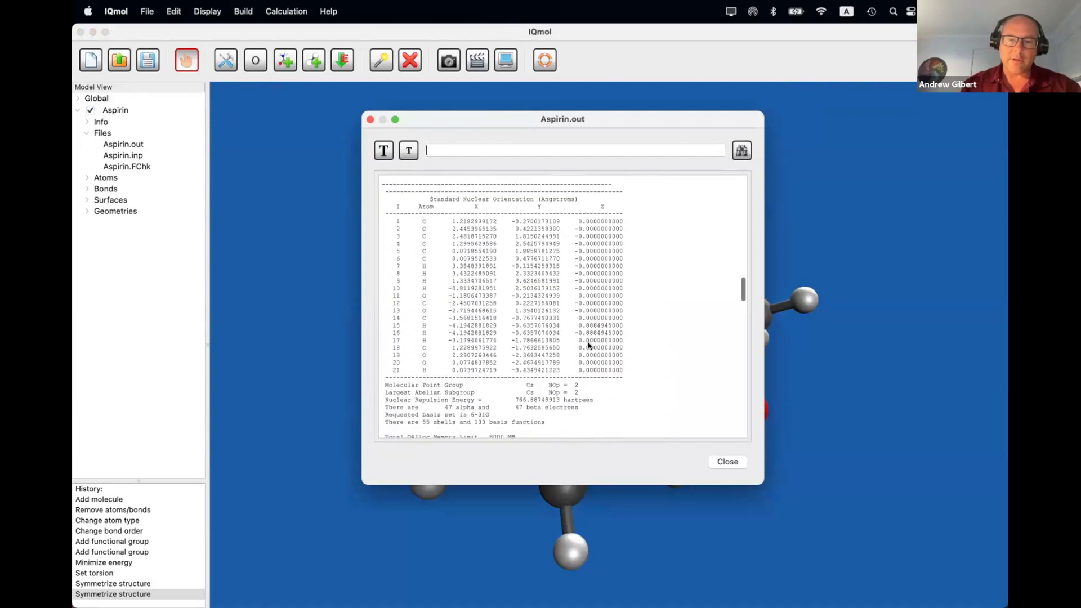
{"action": "scroll", "coordinate": [588, 345], "scroll_direction": "down", "scroll_amount": 5}
{"action": "left_click", "coordinate": [722, 460]}
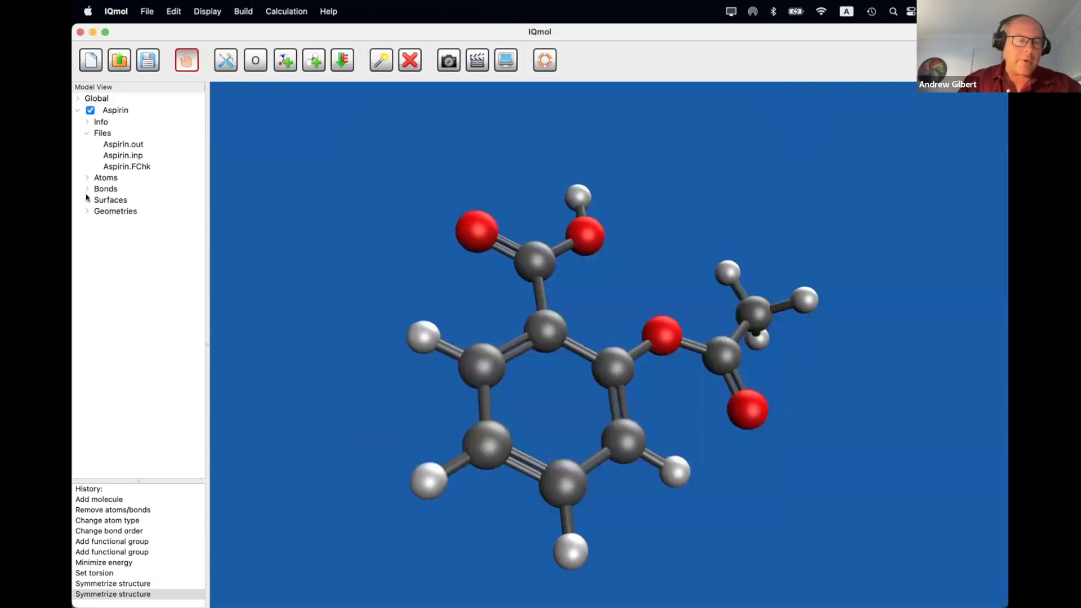
Step: Calculate the canonical alpha orbital surfaces from Alpha 46 (HOMO-1) to Alpha 49 (LUMO+1)
{"action": "left_click", "coordinate": [87, 198]}
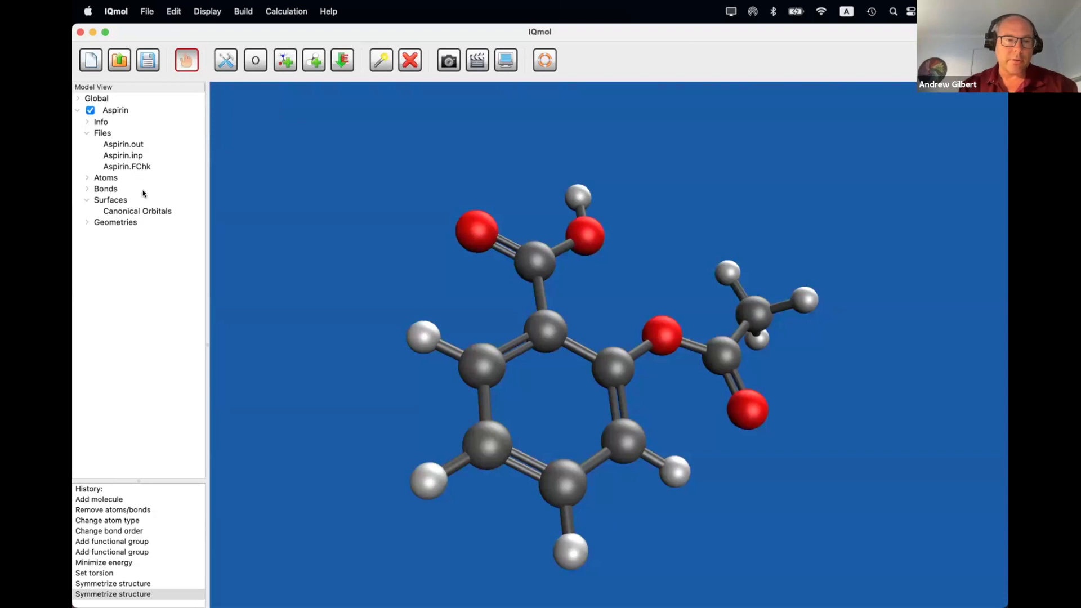
{"action": "double_click", "coordinate": [143, 210]}
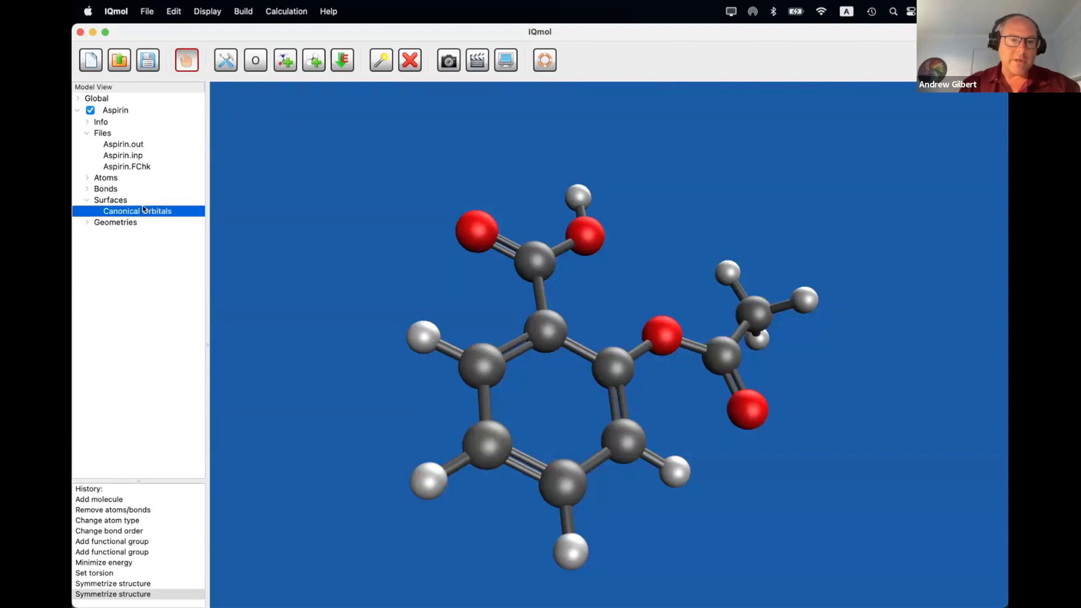
{"action": "left_click_drag", "start_coordinate": [401, 195], "coordinate": [382, 160]}
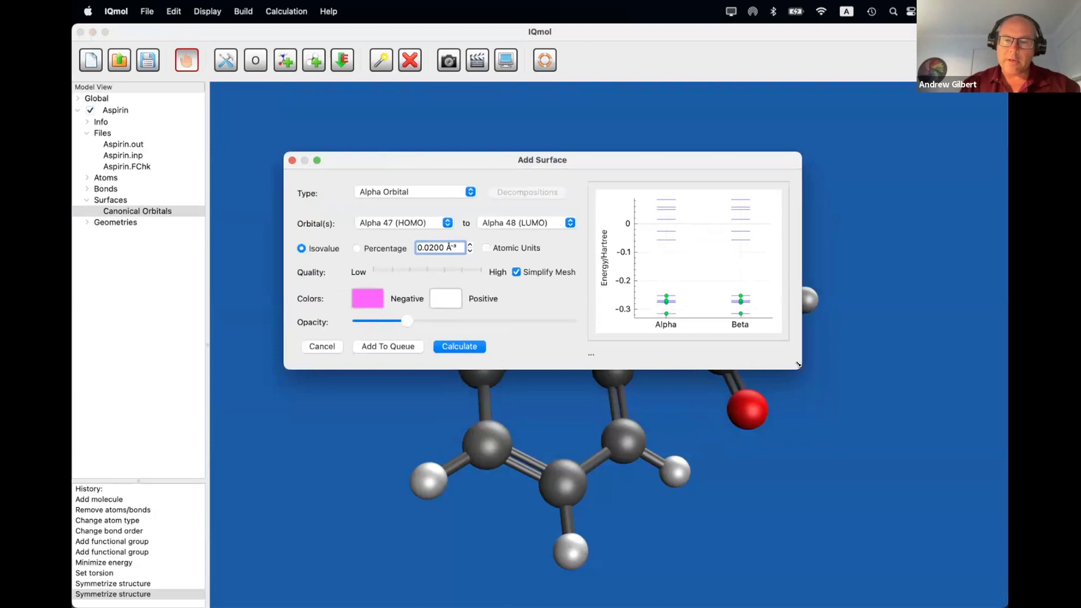
{"action": "scroll", "coordinate": [689, 275], "scroll_direction": "down", "scroll_amount": 1}
{"action": "left_click", "coordinate": [689, 275]}
{"action": "left_click_drag", "start_coordinate": [690, 277], "coordinate": [692, 248]}
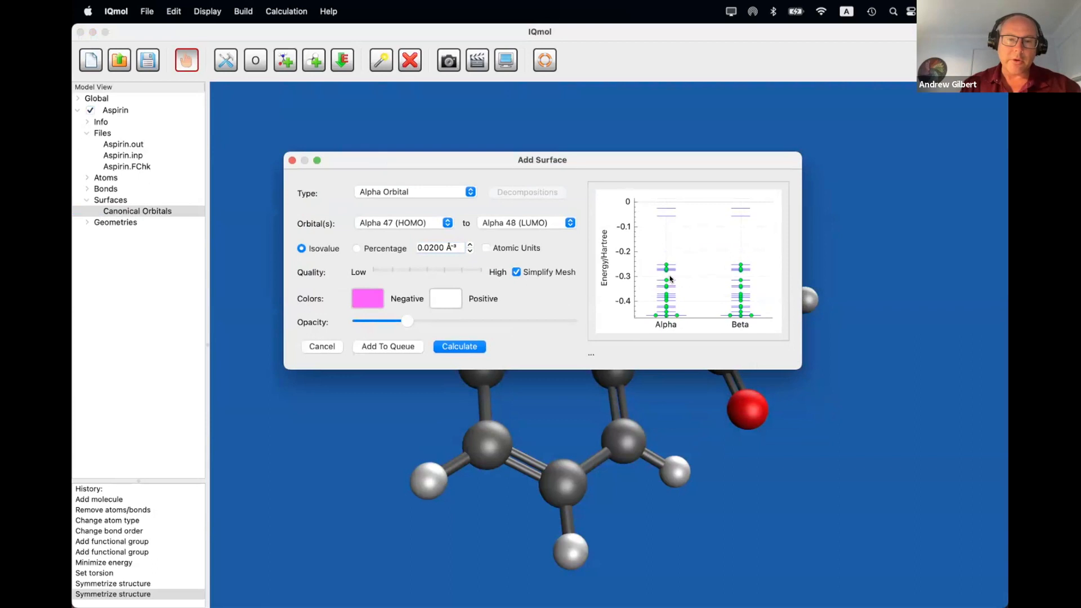
{"action": "left_click", "coordinate": [448, 223]}
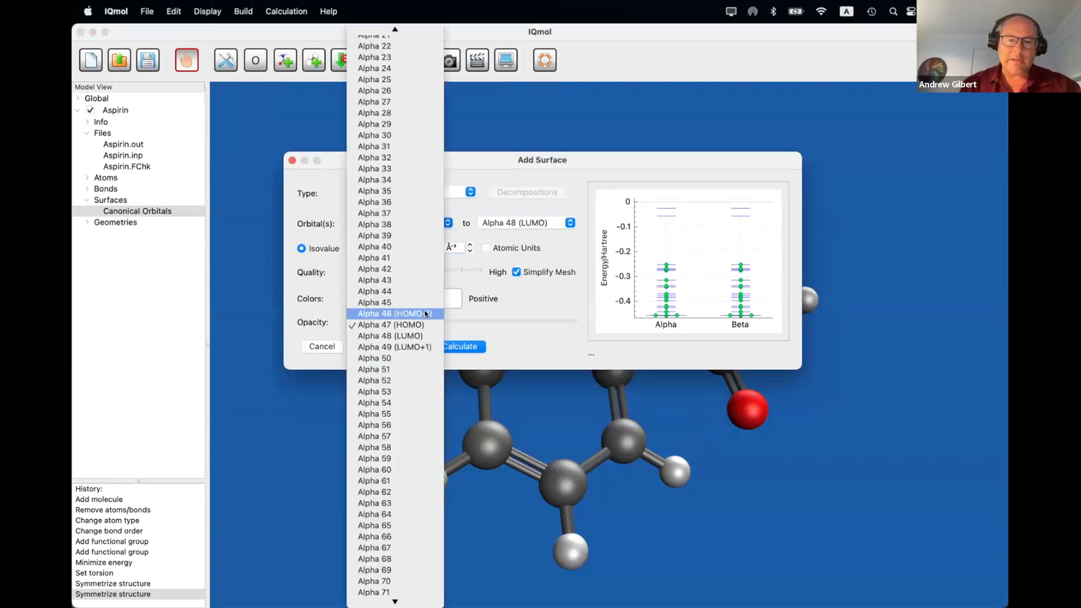
{"action": "left_click", "coordinate": [406, 313]}
{"action": "left_click", "coordinate": [569, 223]}
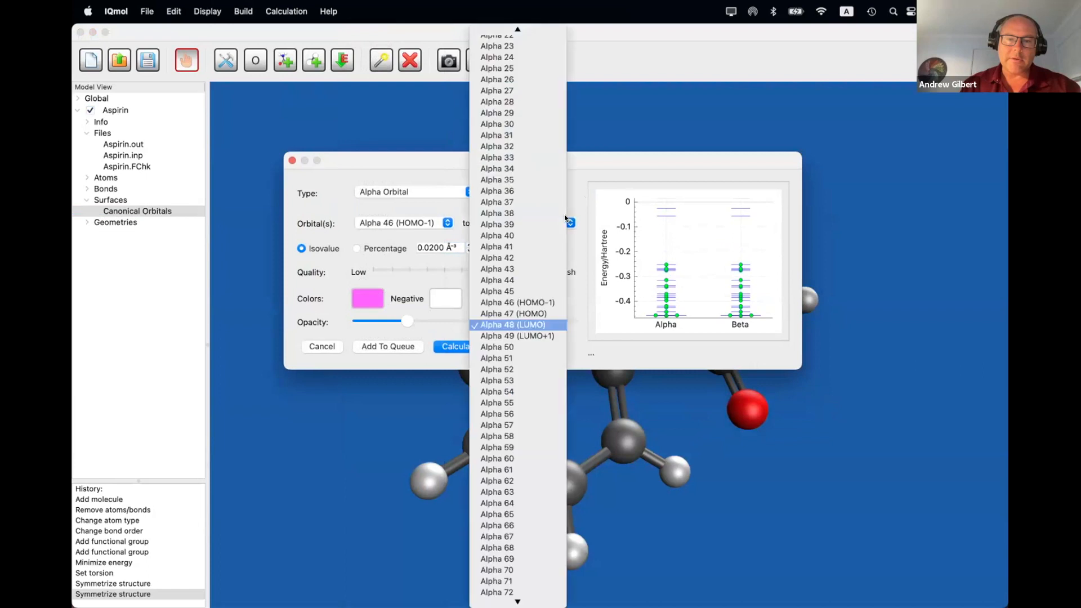
{"action": "left_click", "coordinate": [546, 335]}
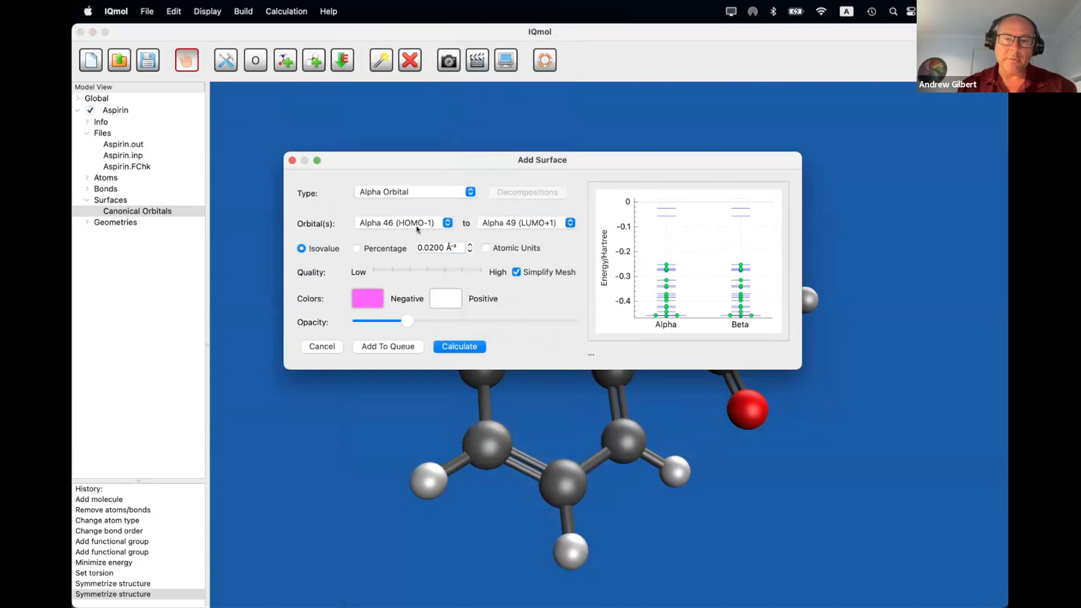
{"action": "left_click", "coordinate": [456, 346]}
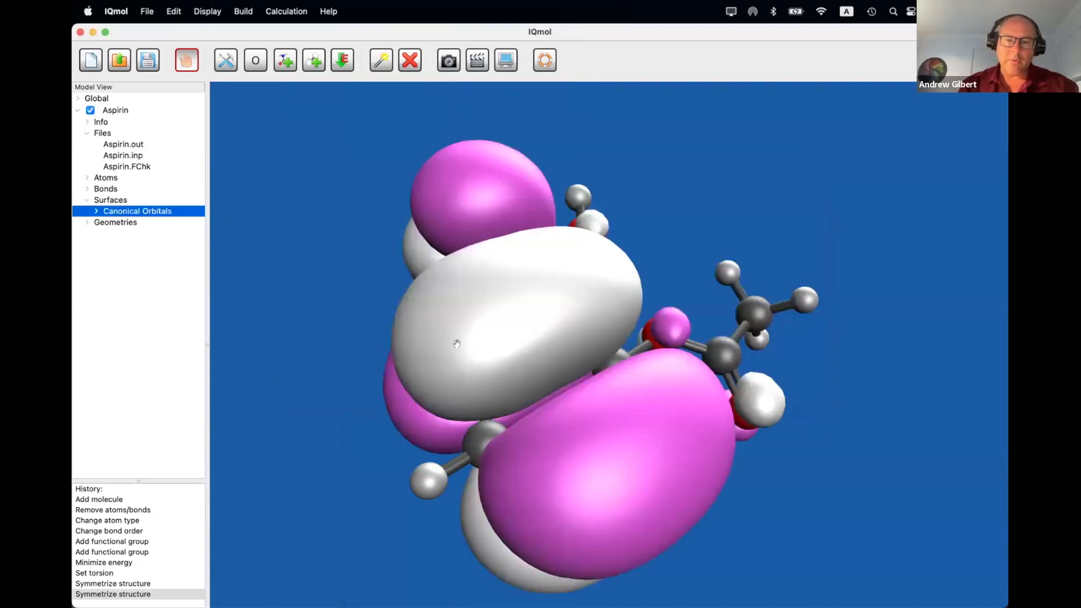
Step: Switch the displayed orbital surface from HOMO-1 to Alpha 47 (HOMO) and on to Alpha 48 (LUMO) alone
{"action": "left_click_drag", "start_coordinate": [601, 412], "coordinate": [336, 299]}
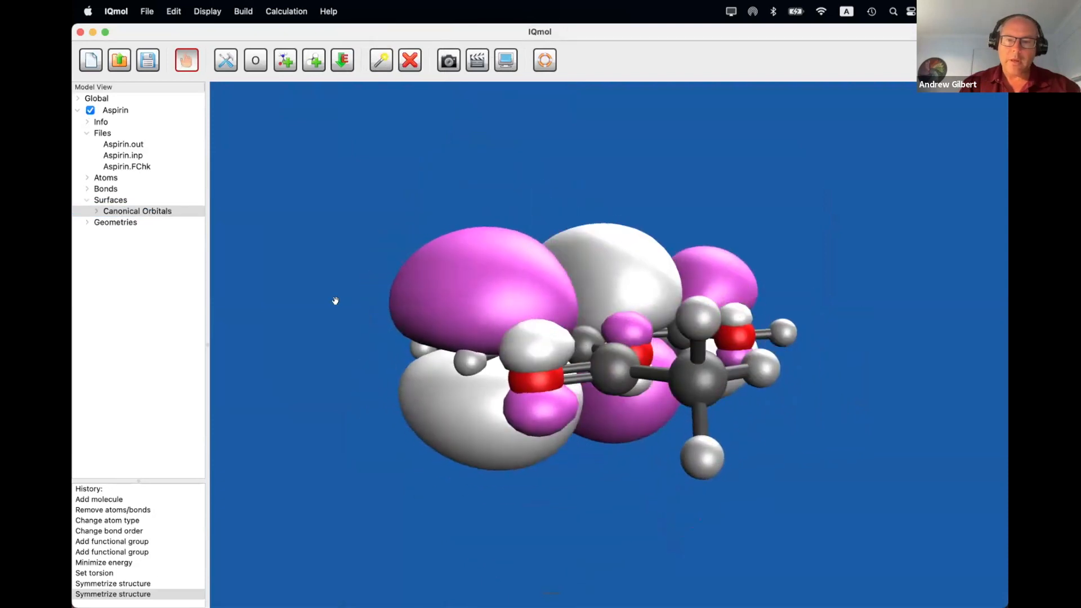
{"action": "left_click", "coordinate": [96, 211]}
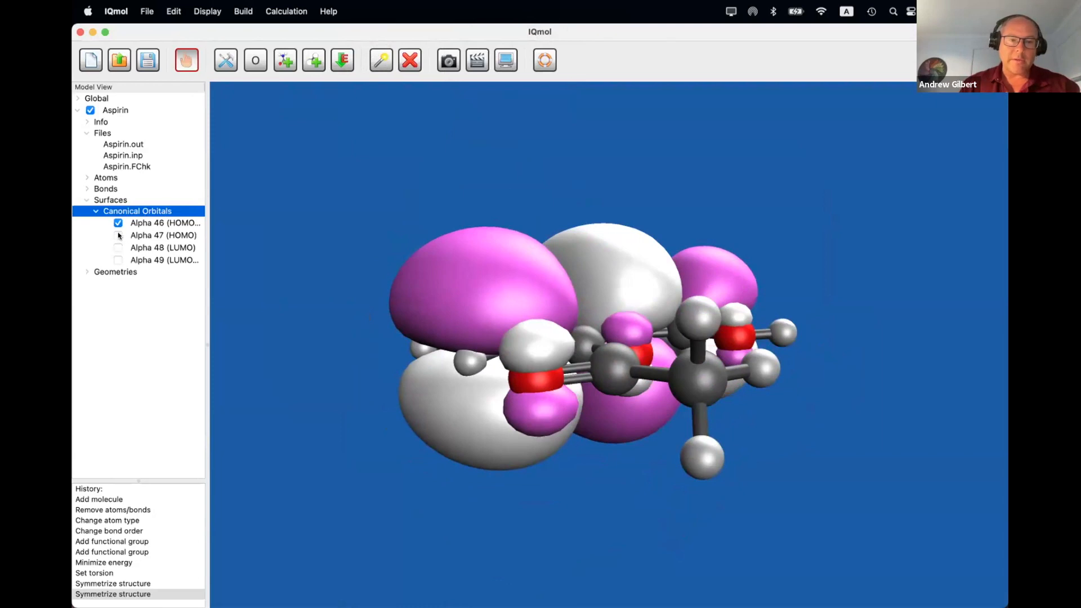
{"action": "left_click", "coordinate": [118, 235]}
{"action": "left_click", "coordinate": [119, 223]}
{"action": "left_click_drag", "start_coordinate": [396, 234], "coordinate": [366, 336]}
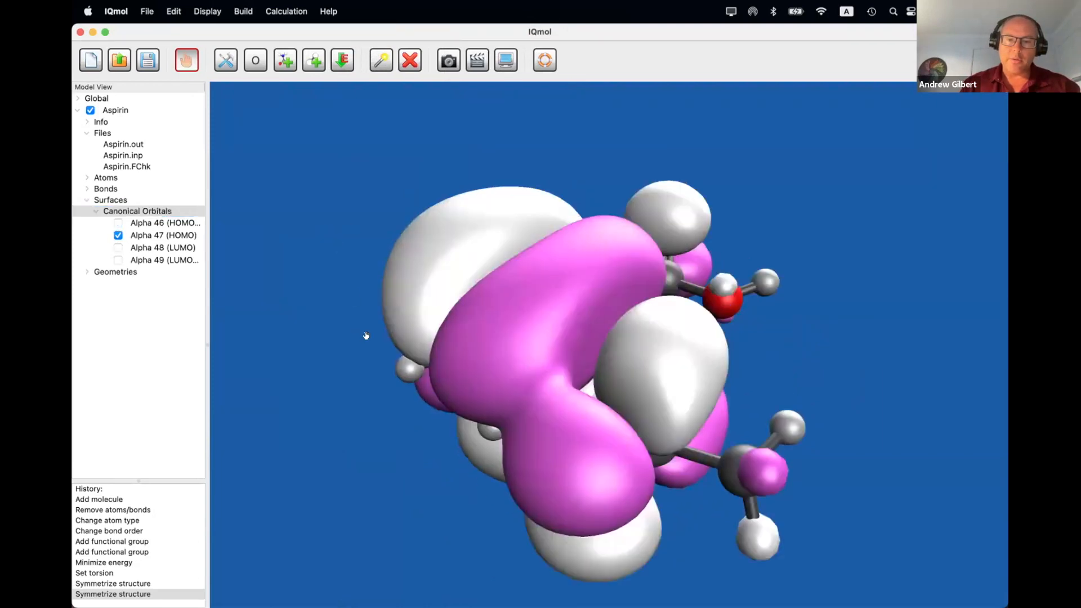
{"action": "left_click", "coordinate": [118, 248]}
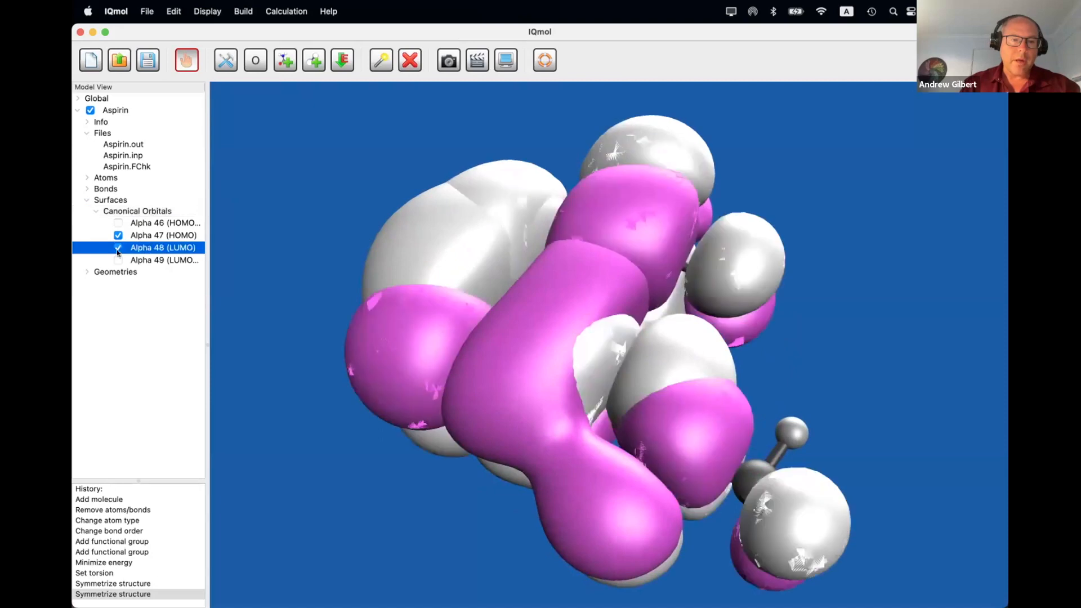
{"action": "left_click", "coordinate": [118, 235]}
Step: Make the Alpha 48 (LUMO) surface more transparent and render it as lines
{"action": "double_click", "coordinate": [154, 247]}
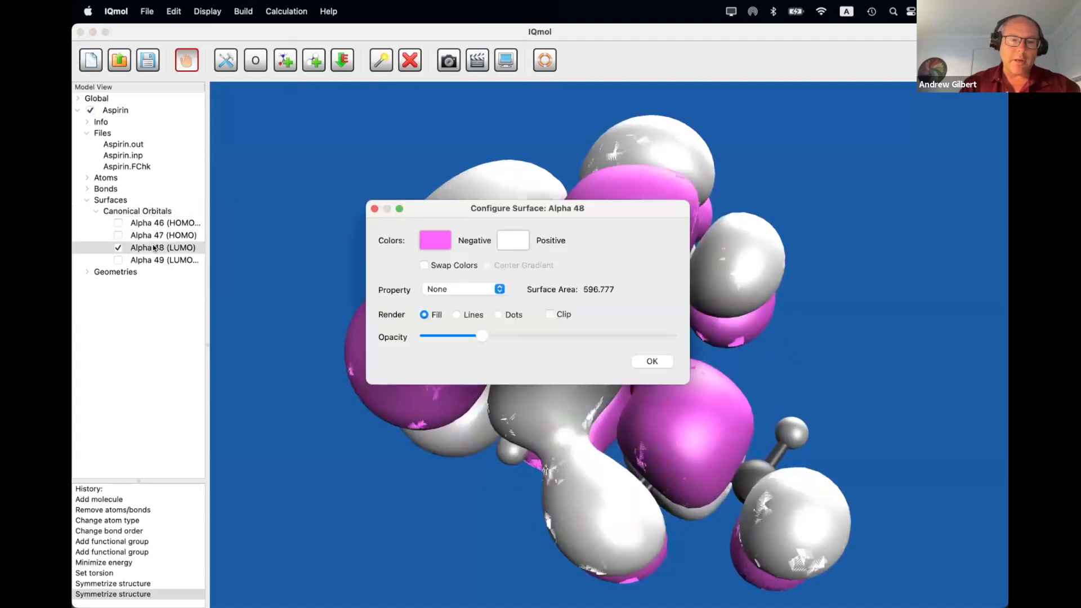
{"action": "left_click_drag", "start_coordinate": [480, 338], "coordinate": [515, 343]}
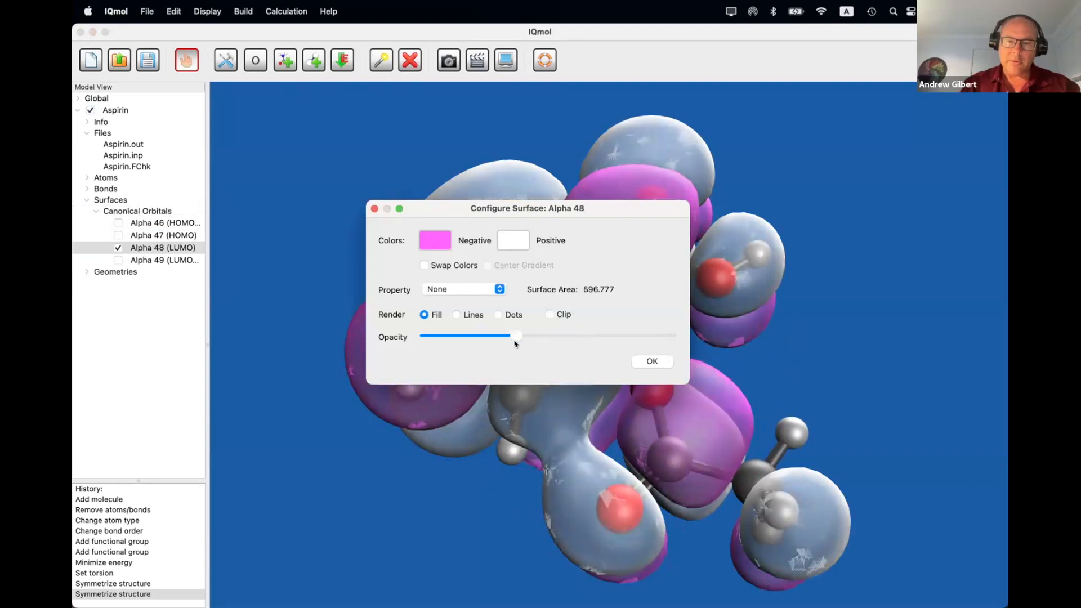
{"action": "left_click", "coordinate": [466, 315]}
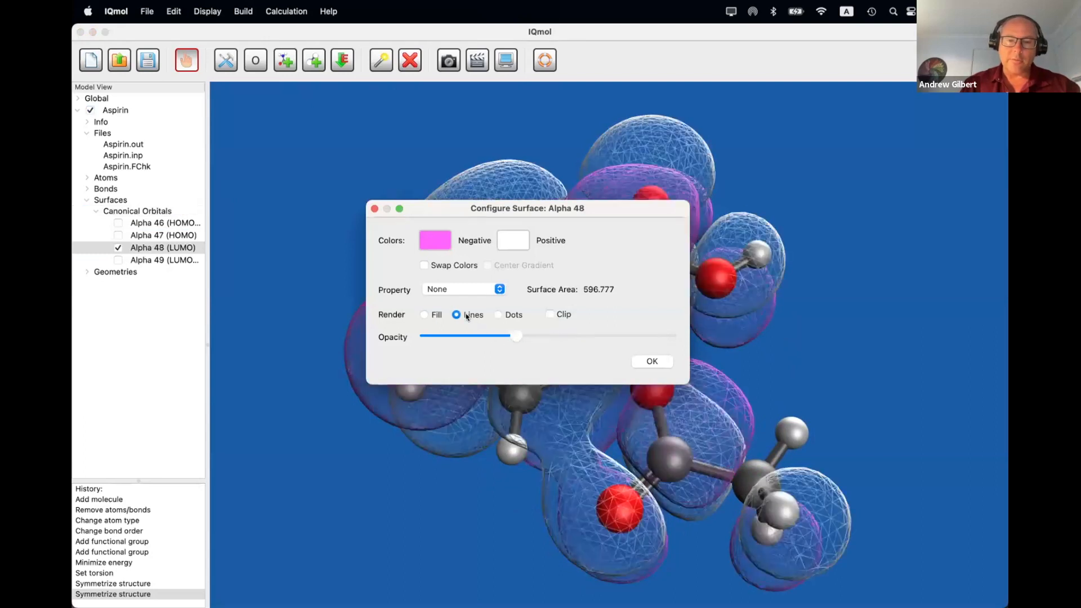
{"action": "left_click", "coordinate": [668, 362]}
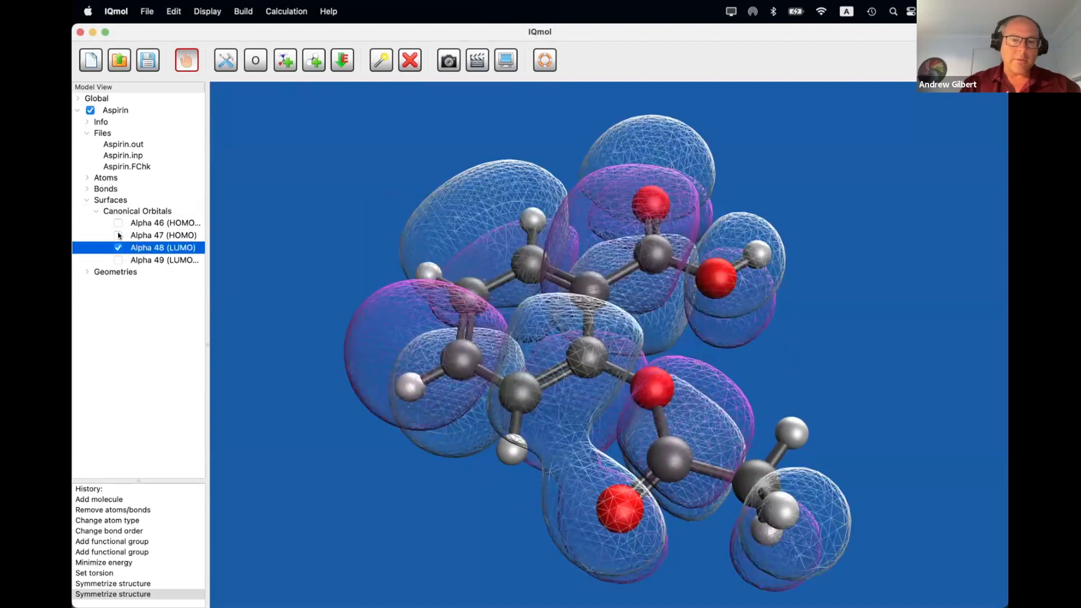
Step: Show the Alpha 47 (HOMO) surface together with the LUMO surface and hide it again
{"action": "left_click", "coordinate": [118, 234]}
{"action": "left_click", "coordinate": [118, 235]}
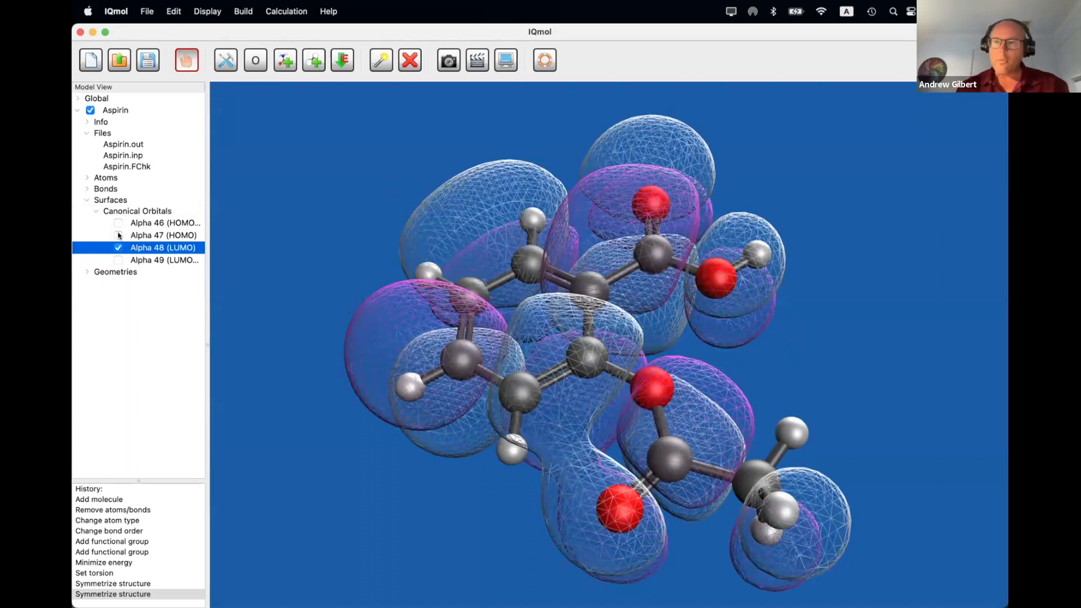
{"action": "left_click", "coordinate": [164, 304]}
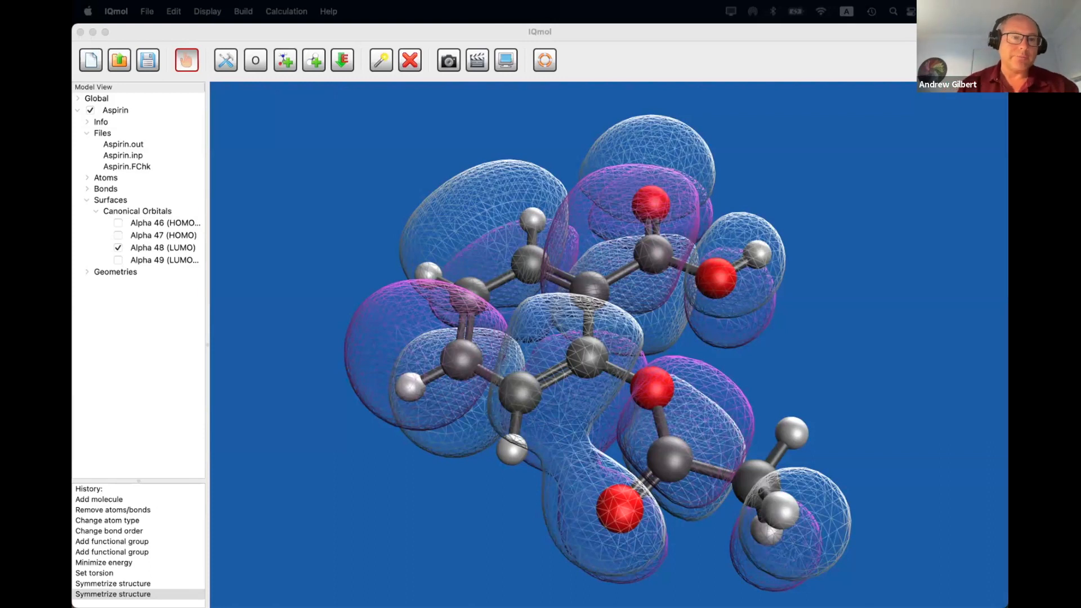
{"action": "left_click", "coordinate": [623, 36]}
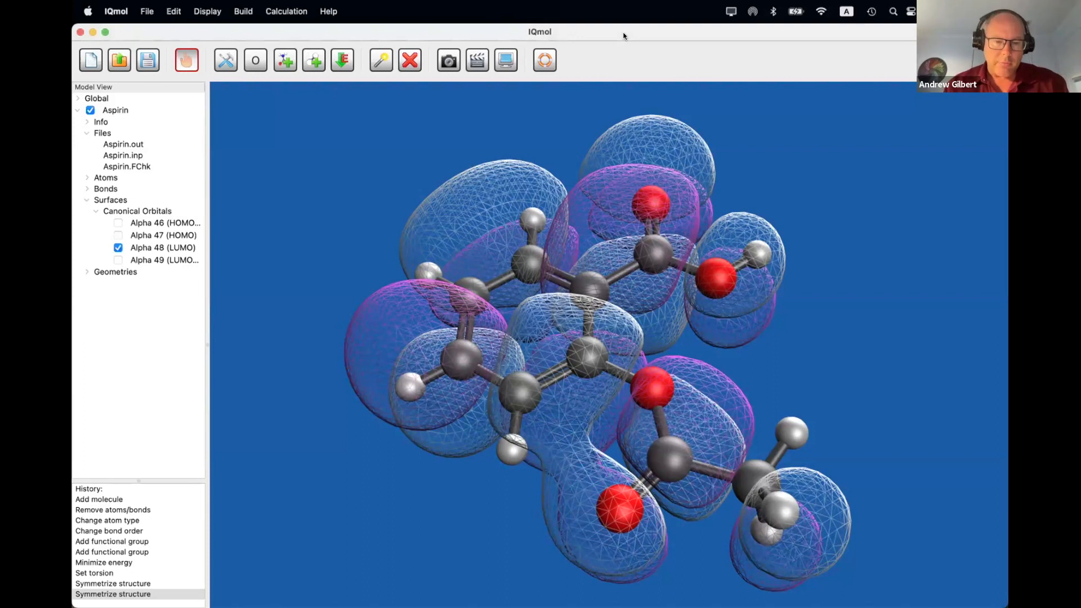